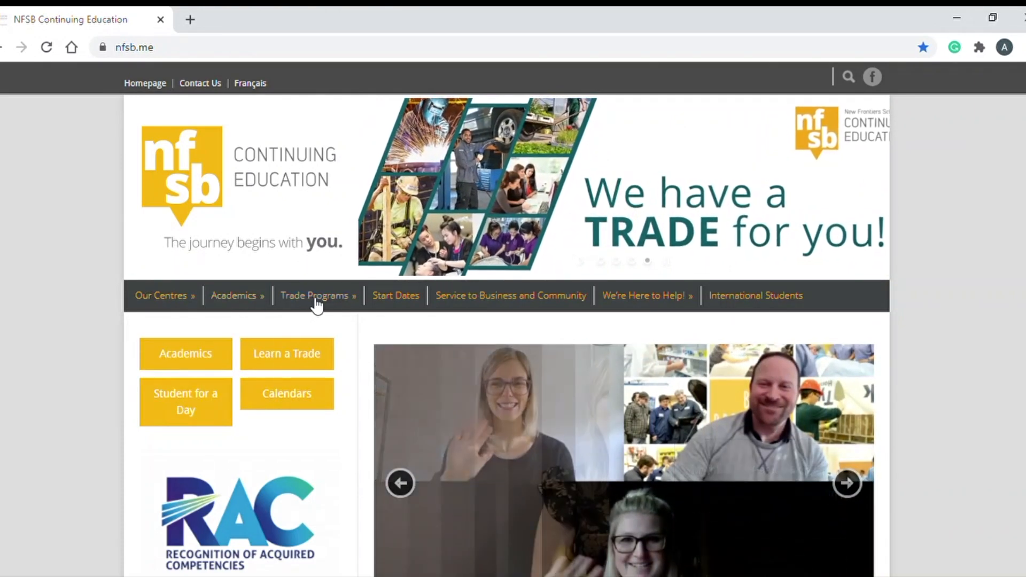
Open the Trade Programs page from the top menu and scroll down to the Select a program list
{"action": "mouse_move", "coordinate": [314, 300]}
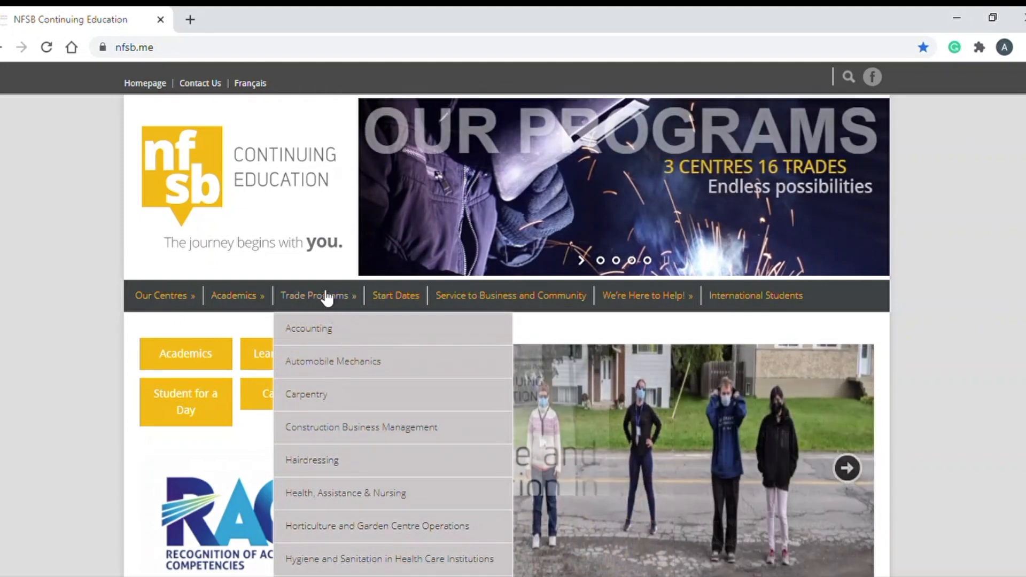
{"action": "left_click", "coordinate": [328, 298]}
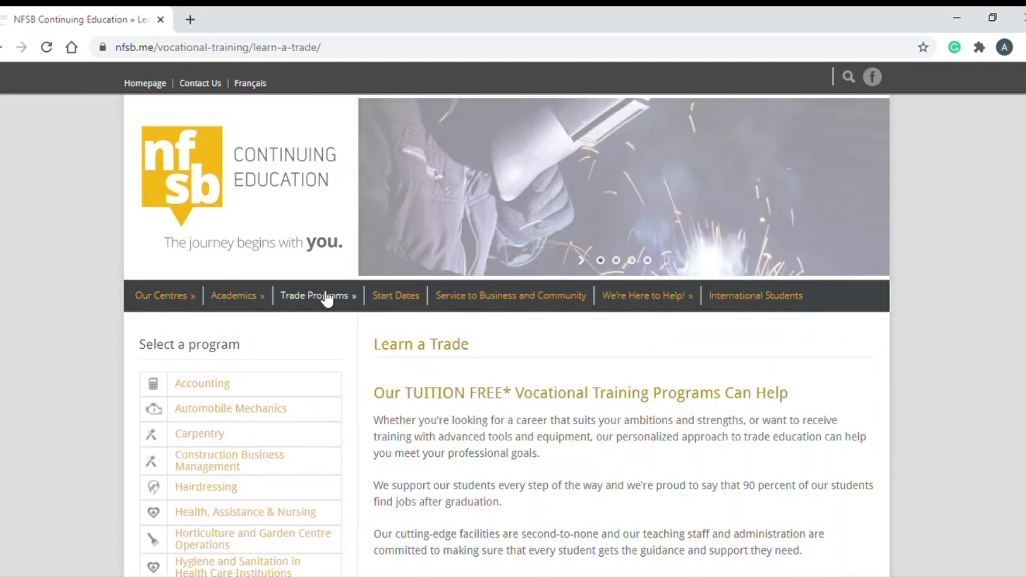
{"action": "scroll", "coordinate": [303, 428], "scroll_direction": "down", "scroll_amount": 2}
{"action": "scroll", "coordinate": [323, 428], "scroll_direction": "down", "scroll_amount": 4}
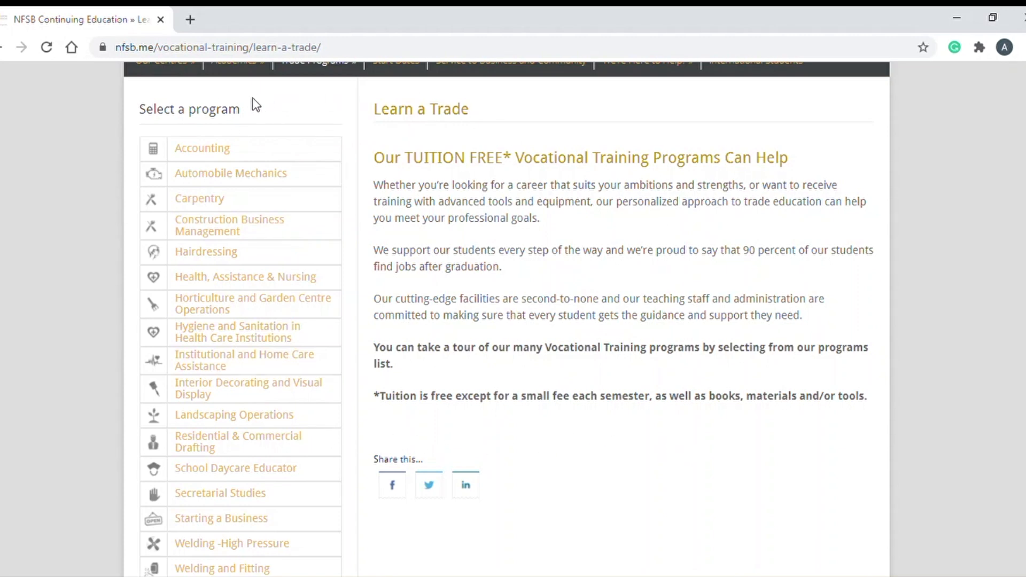
Open the Accounting program page, review its description, and choose Apply Now
{"action": "left_click", "coordinate": [216, 153]}
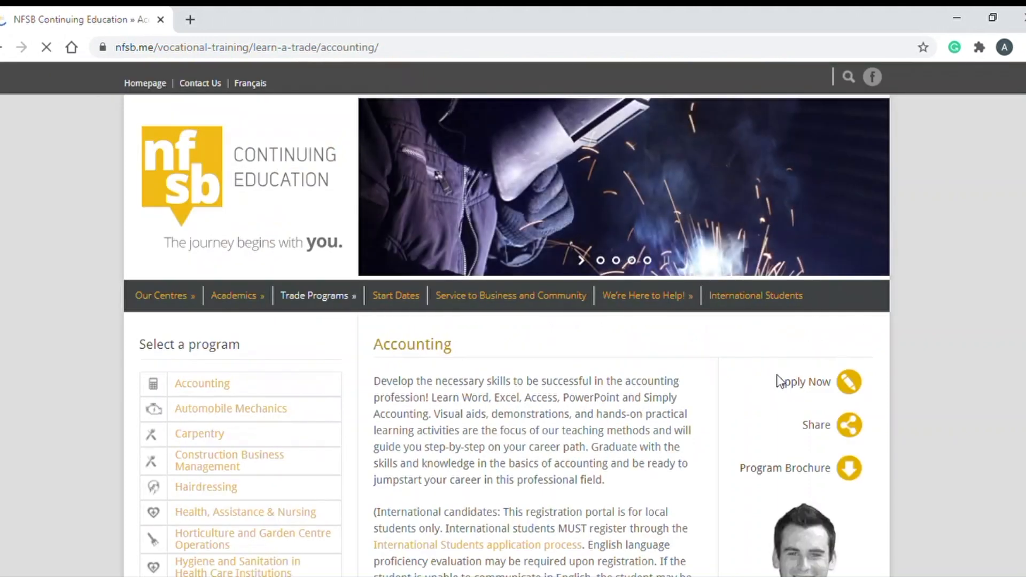
{"action": "scroll", "coordinate": [718, 358], "scroll_direction": "down", "scroll_amount": 2}
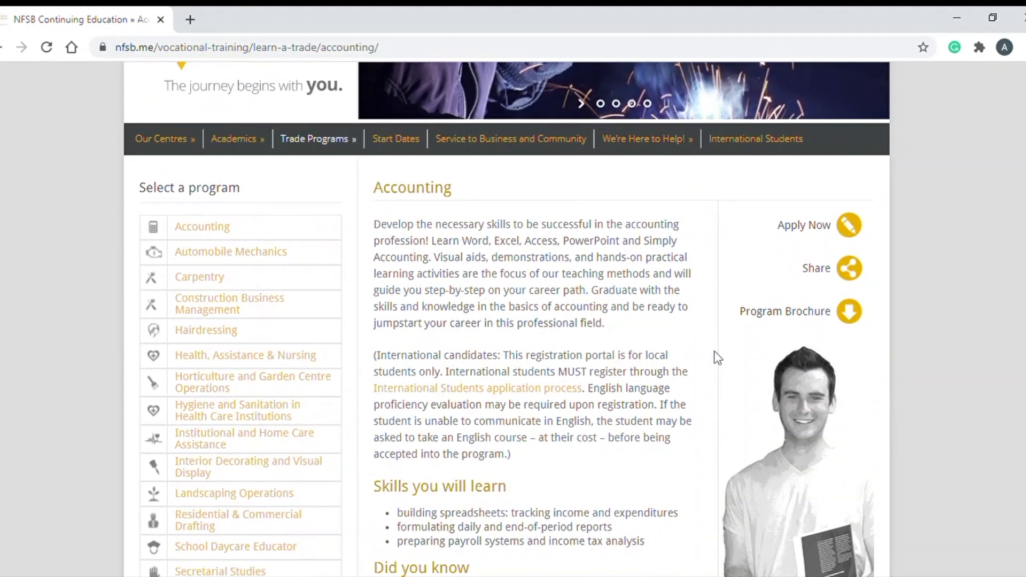
{"action": "scroll", "coordinate": [714, 358], "scroll_direction": "down", "scroll_amount": 2}
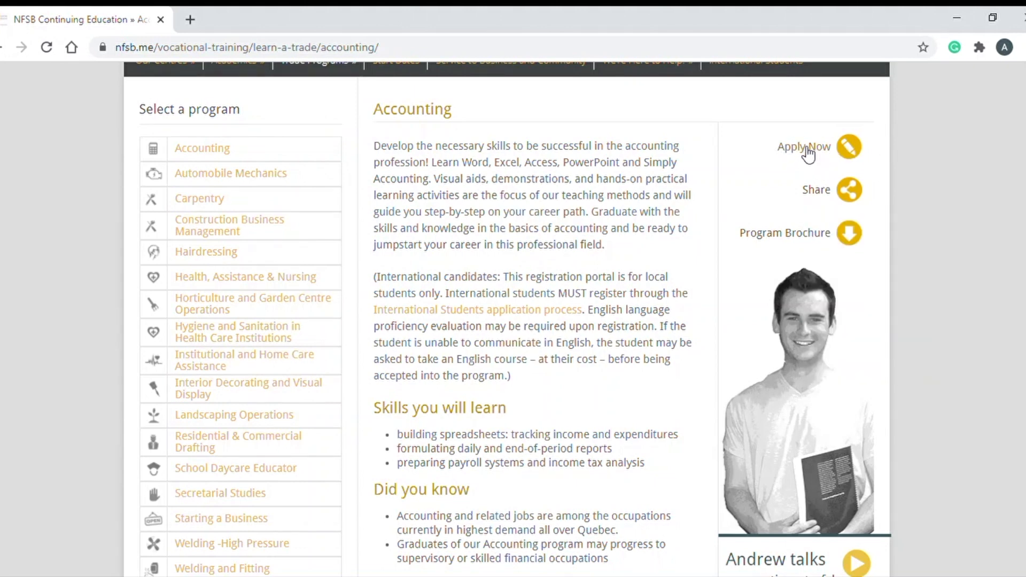
{"action": "left_click", "coordinate": [801, 146]}
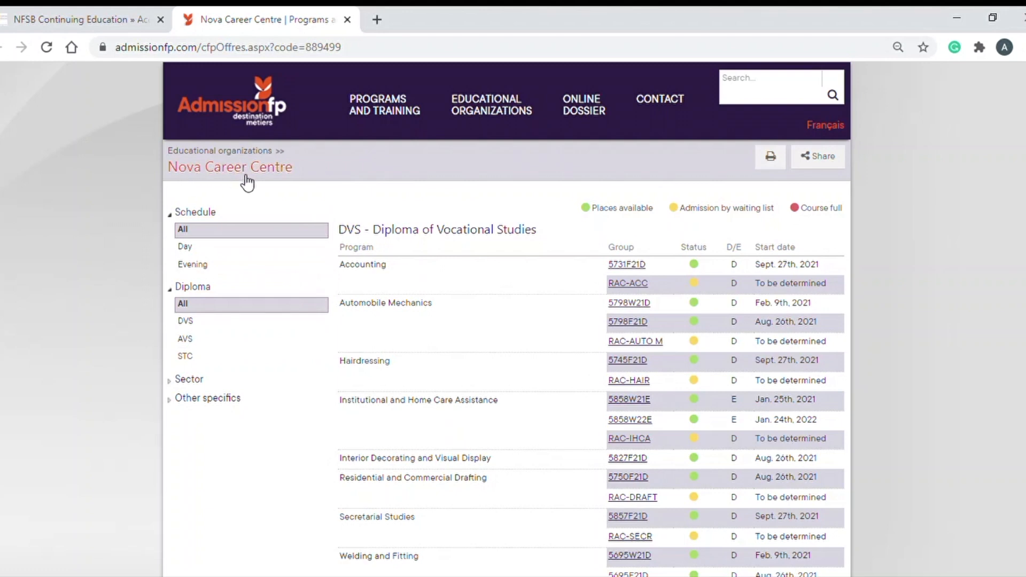
{"action": "scroll", "coordinate": [536, 286], "scroll_direction": "down", "scroll_amount": 1}
{"action": "scroll", "coordinate": [535, 282], "scroll_direction": "down", "scroll_amount": 3}
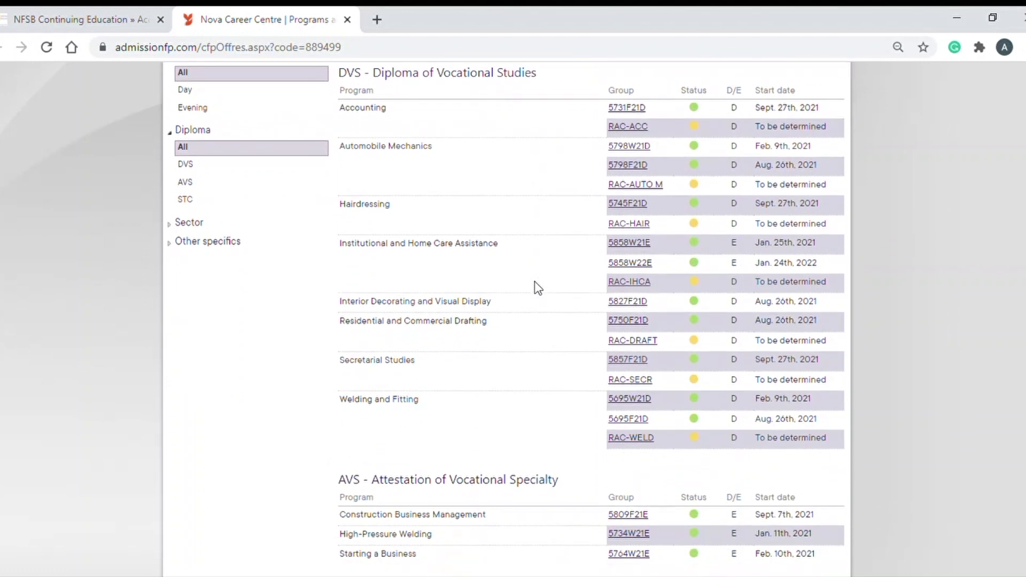
{"action": "scroll", "coordinate": [535, 282], "scroll_direction": "down", "scroll_amount": 2}
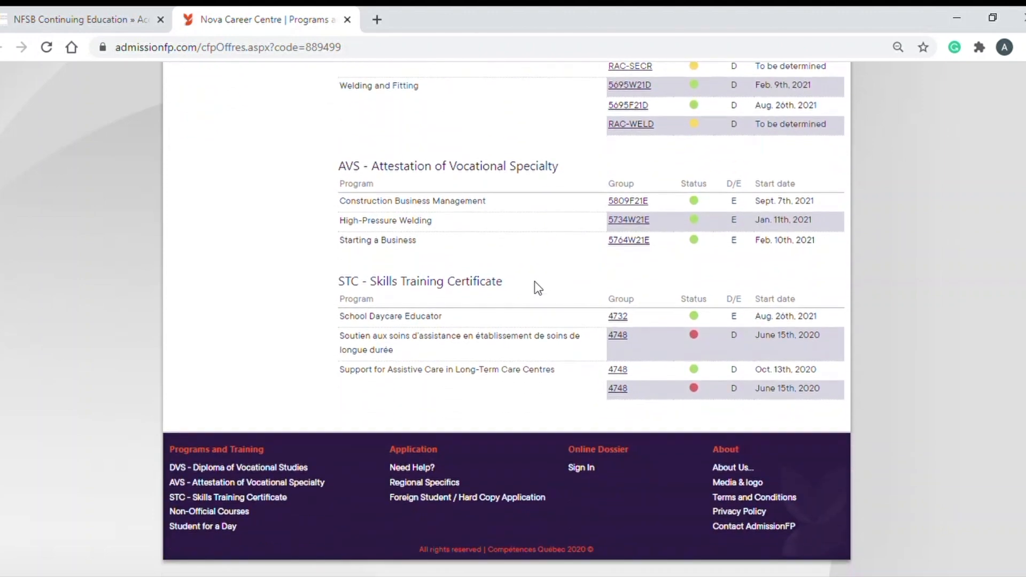
{"action": "scroll", "coordinate": [535, 282], "scroll_direction": "up", "scroll_amount": 2}
{"action": "scroll", "coordinate": [537, 287], "scroll_direction": "up", "scroll_amount": 4}
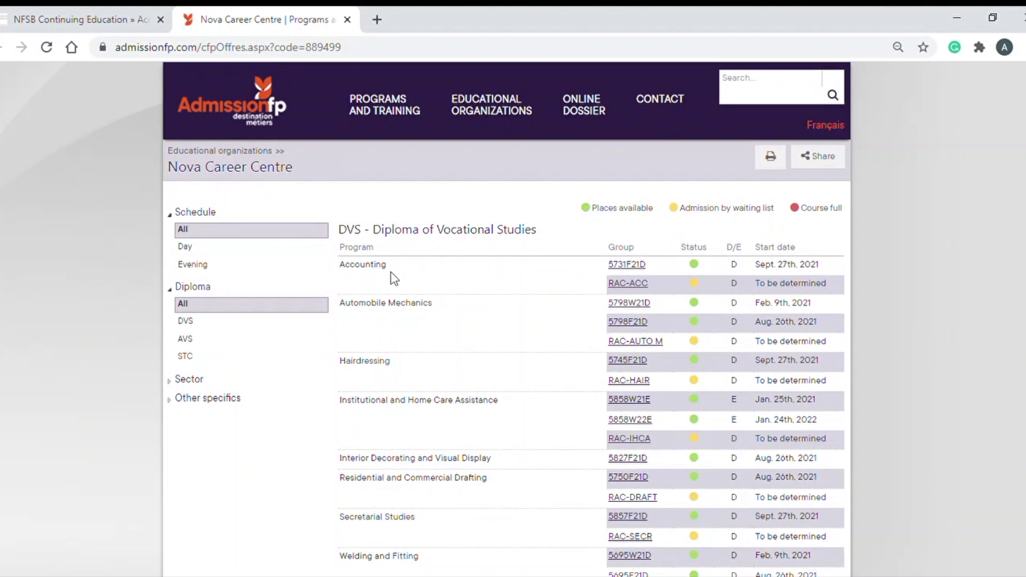
Open the details of Accounting group 5731F21D in the DVS table
{"action": "left_click", "coordinate": [639, 264]}
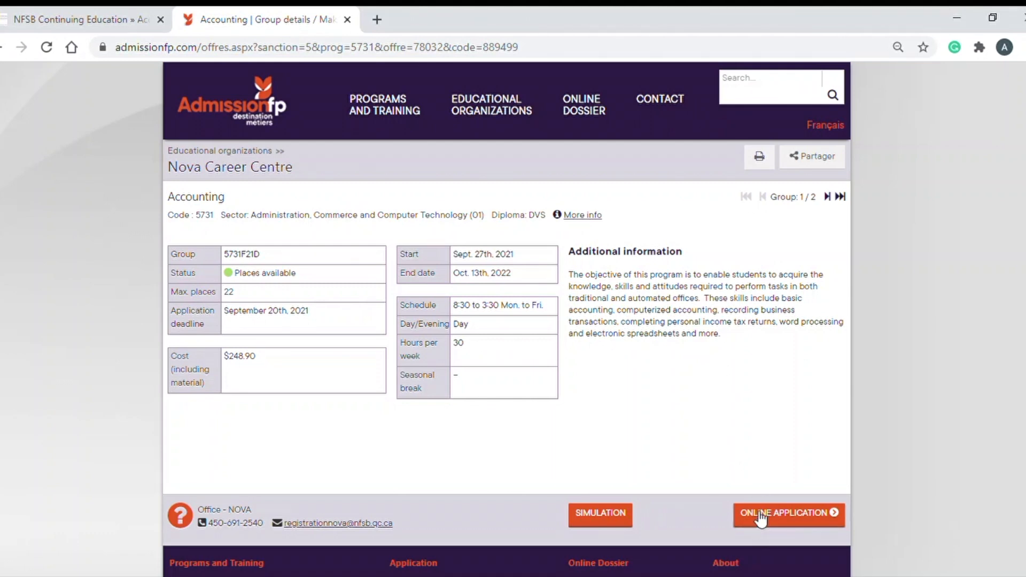
Start the online application, enter the applicant's permanent code, and consent to releasing personal information
{"action": "left_click", "coordinate": [806, 521]}
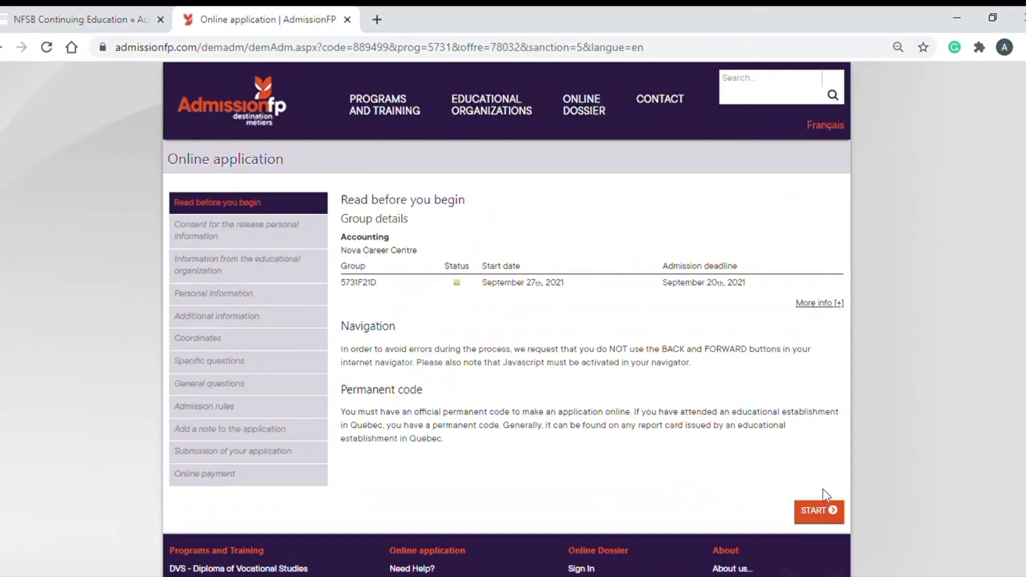
{"action": "left_click", "coordinate": [823, 511]}
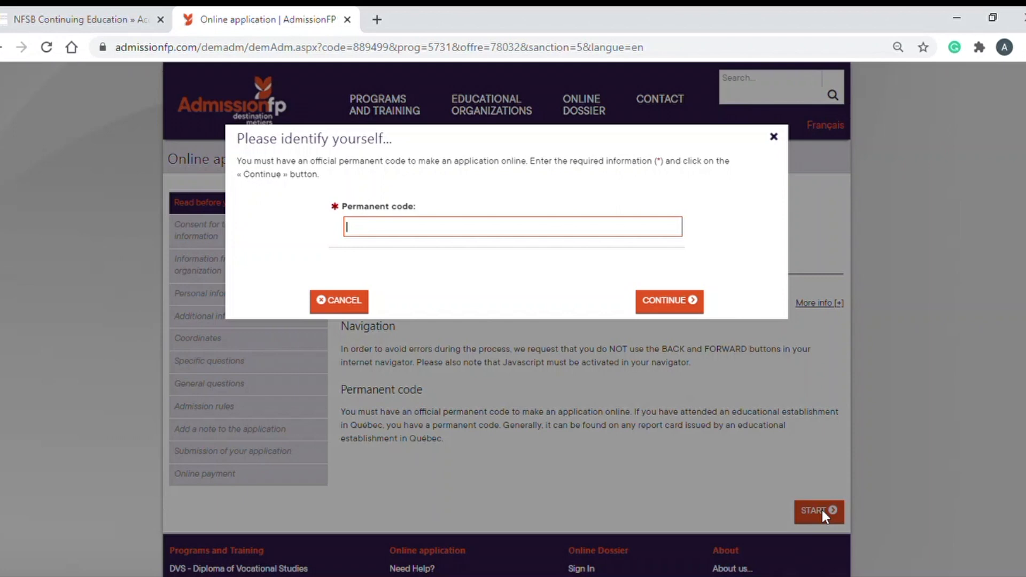
{"action": "left_click", "coordinate": [679, 300]}
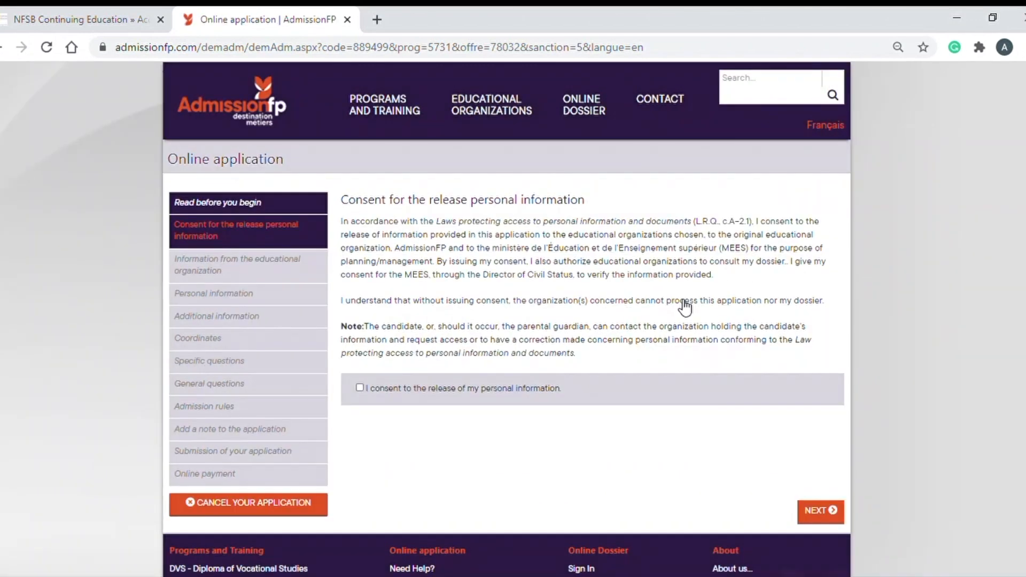
{"action": "left_click", "coordinate": [360, 388]}
{"action": "left_click", "coordinate": [827, 516]}
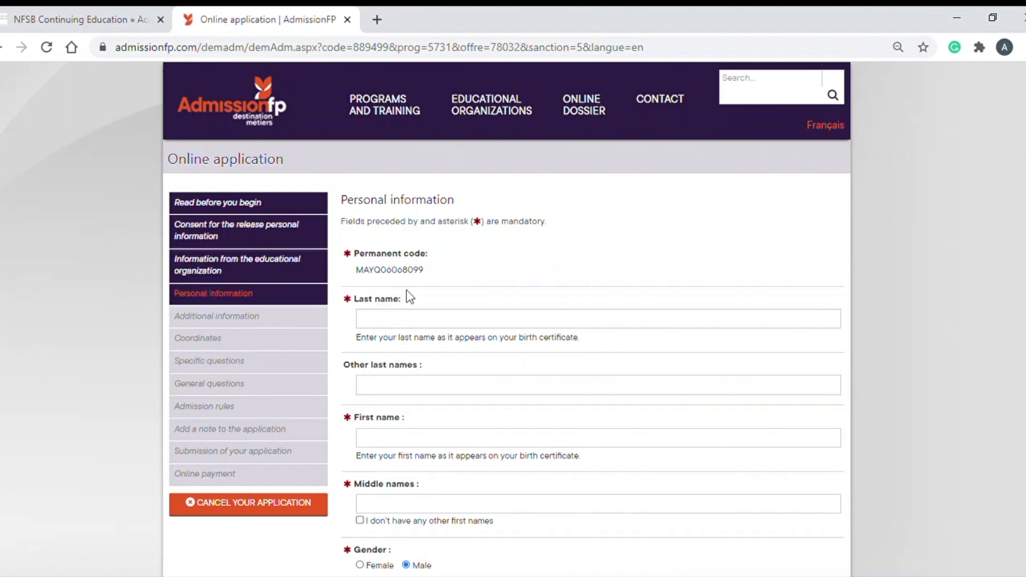
Enter the applicant's last and first names and declare no other first names
{"action": "left_click", "coordinate": [416, 320]}
{"action": "scroll", "coordinate": [416, 320], "scroll_direction": "down", "scroll_amount": 1}
{"action": "left_click", "coordinate": [411, 359]}
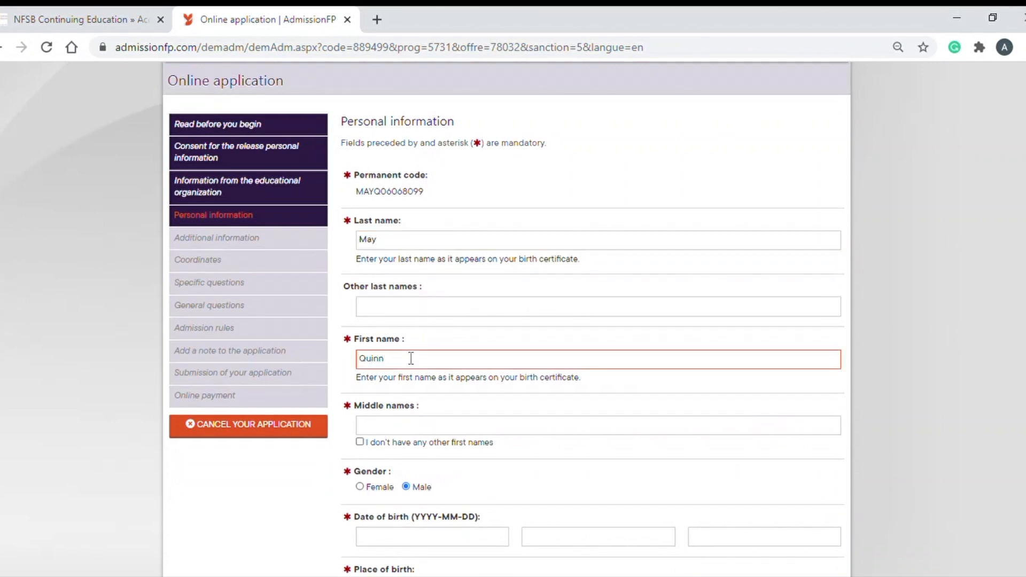
{"action": "scroll", "coordinate": [401, 427], "scroll_direction": "down", "scroll_amount": 1}
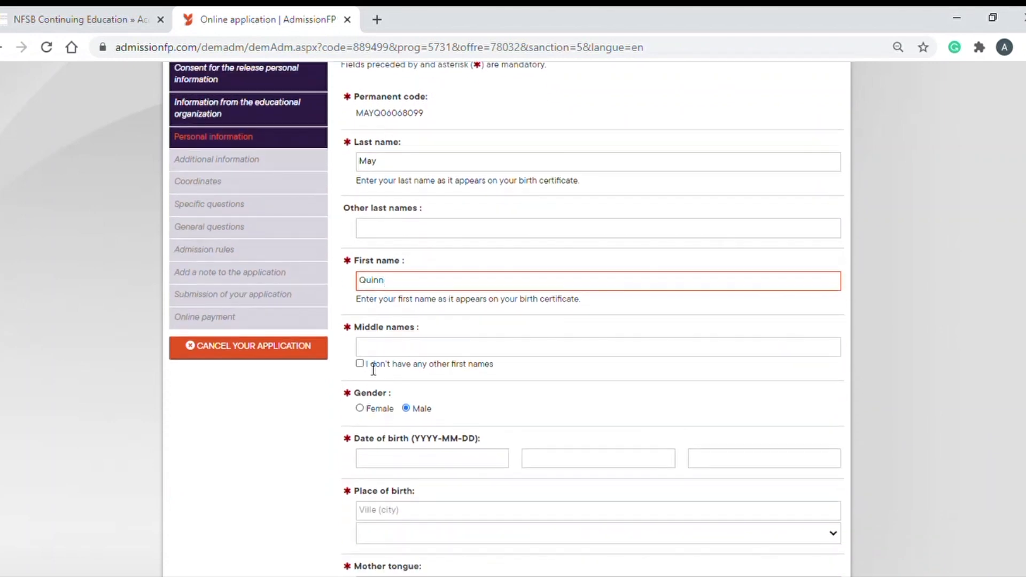
{"action": "left_click", "coordinate": [359, 364]}
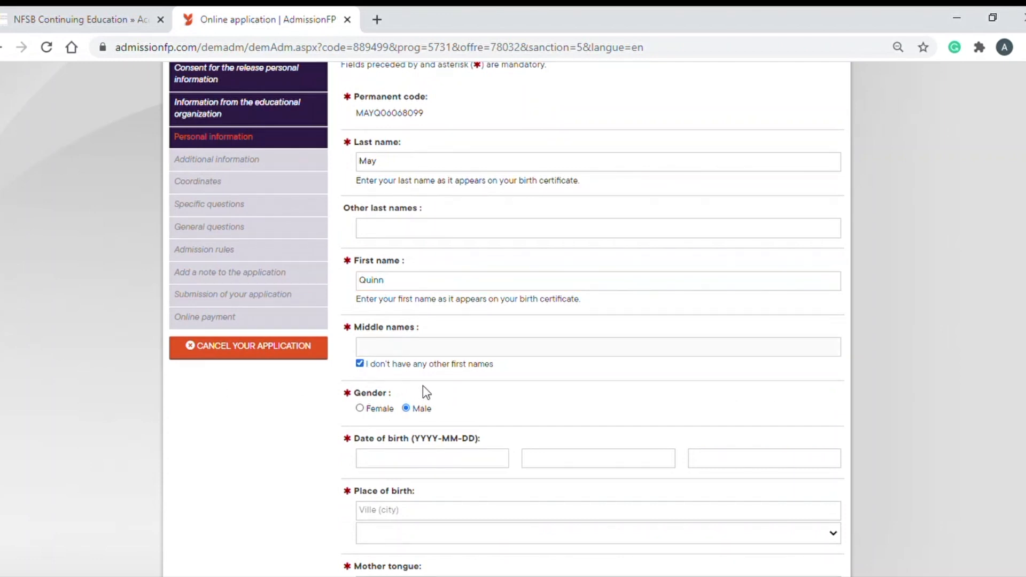
Enter the applicant's date of birth as year, month and day
{"action": "scroll", "coordinate": [426, 390], "scroll_direction": "down", "scroll_amount": 1}
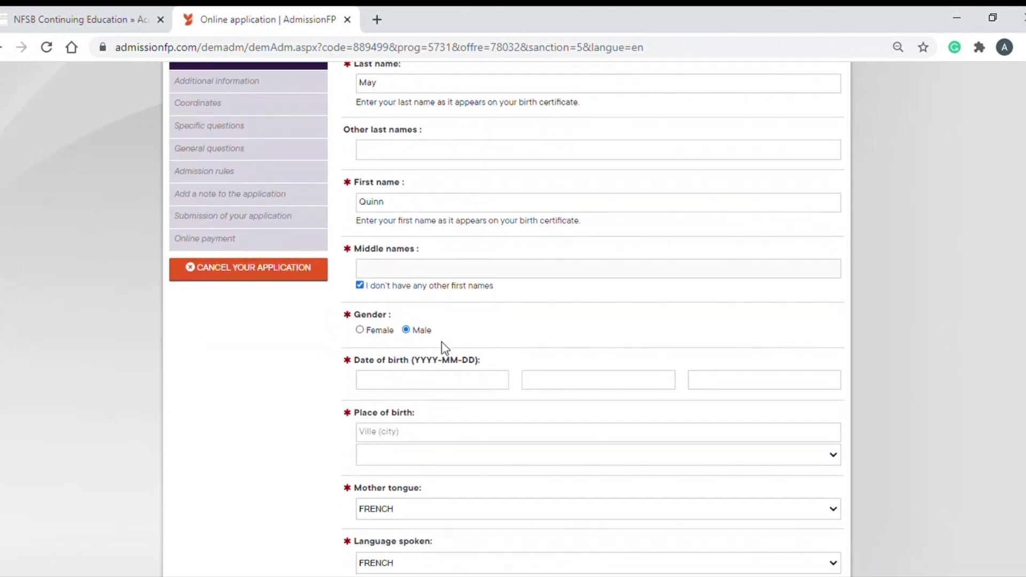
{"action": "scroll", "coordinate": [428, 342], "scroll_direction": "down", "scroll_amount": 1}
{"action": "left_click", "coordinate": [423, 302]}
{"action": "type", "text": "19"}
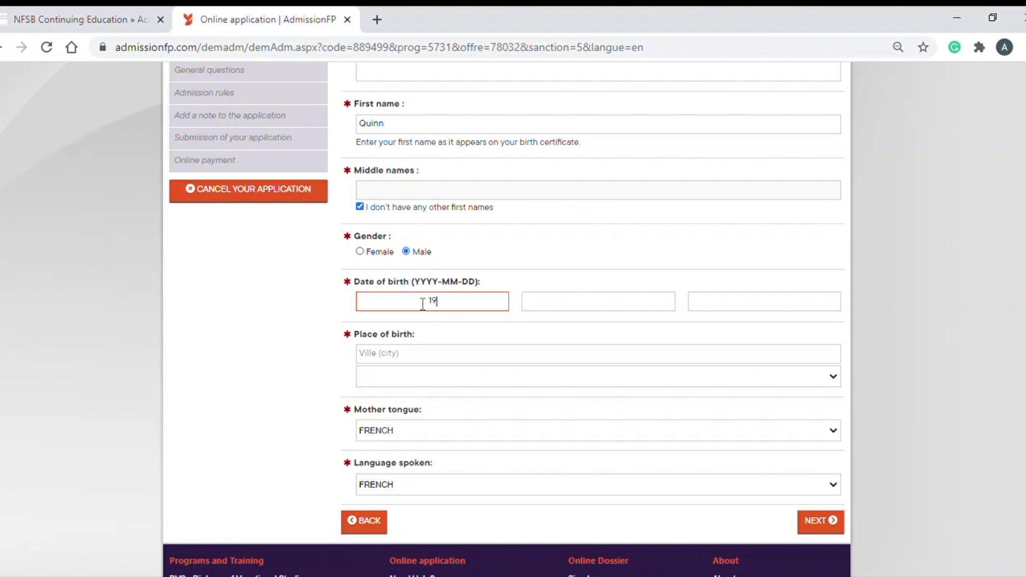
{"action": "type", "text": "80"}
{"action": "left_click", "coordinate": [586, 309]}
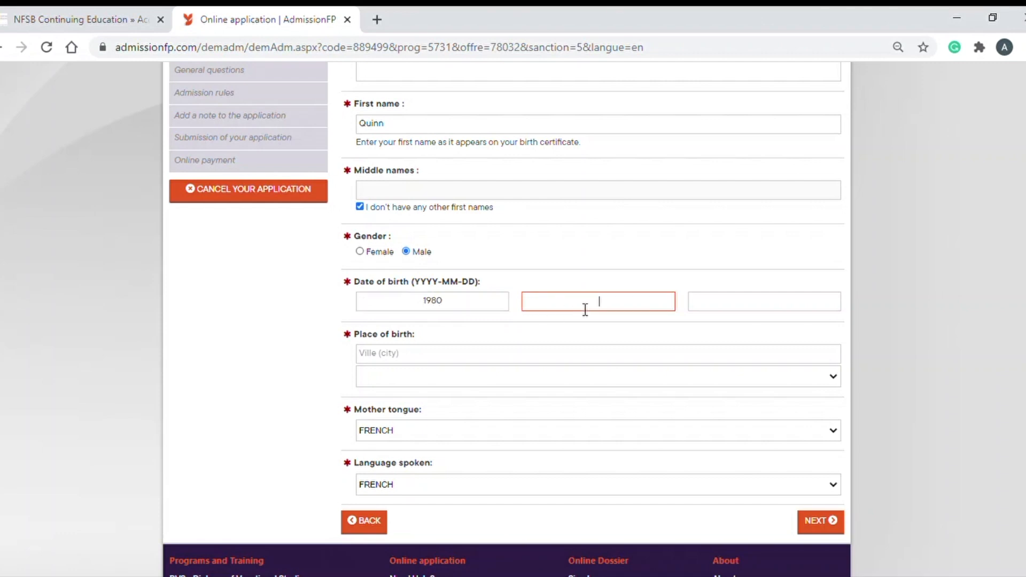
{"action": "type", "text": "06"}
{"action": "left_click", "coordinate": [762, 307]}
{"action": "type", "text": "06"}
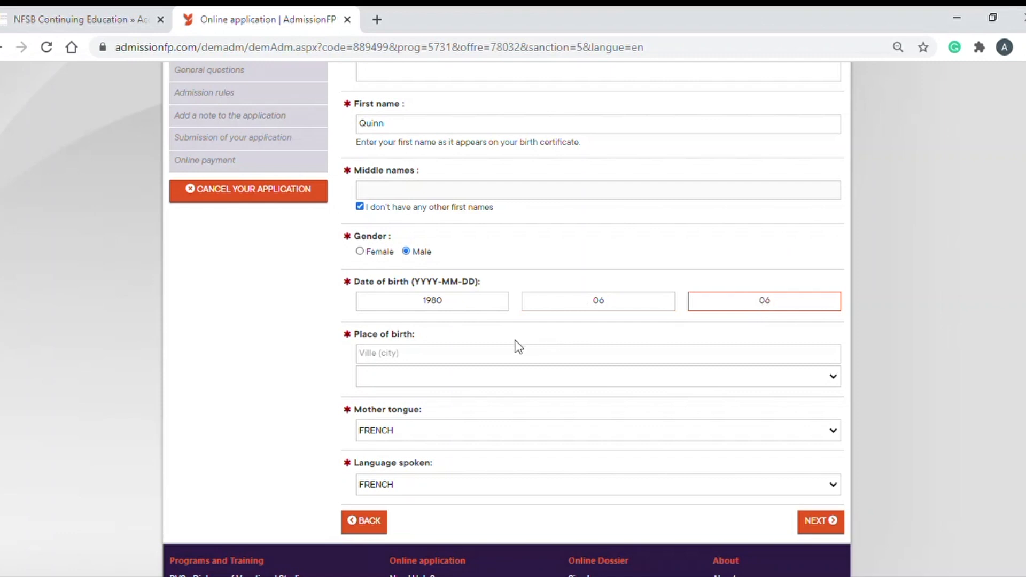
Set birthplace to Montreal, Québec and mother tongue to ENGLISH
{"action": "left_click", "coordinate": [426, 354]}
{"action": "type", "text": "Mo"}
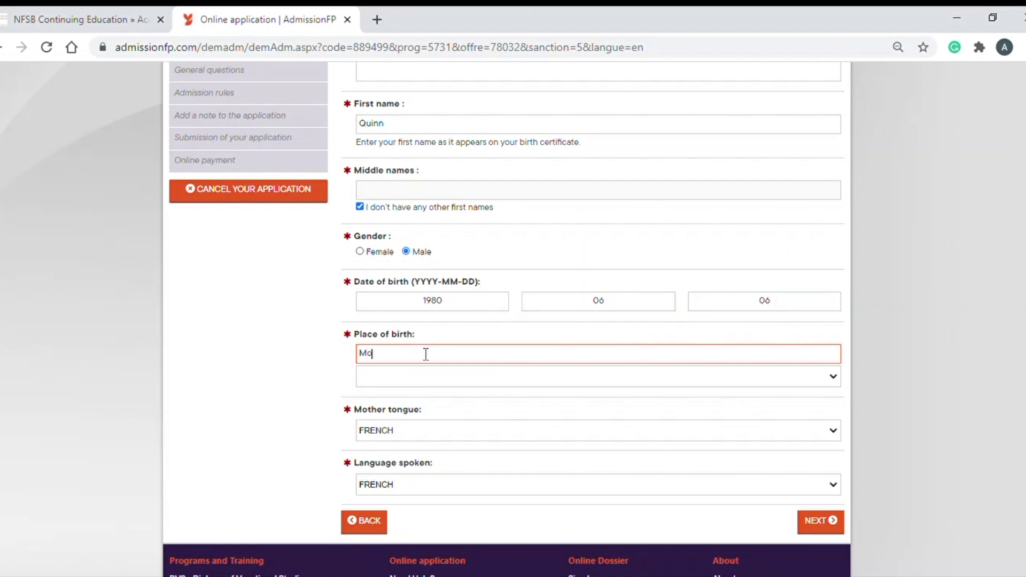
{"action": "type", "text": "ntreal"}
{"action": "left_click", "coordinate": [469, 387]}
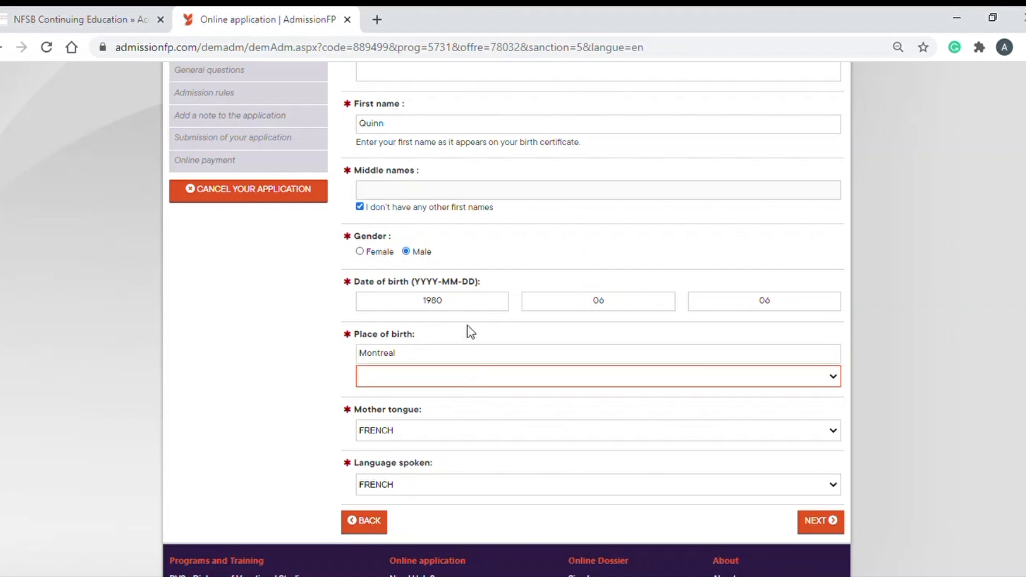
{"action": "key", "text": "q"}
{"action": "scroll", "coordinate": [440, 436], "scroll_direction": "down", "scroll_amount": 2}
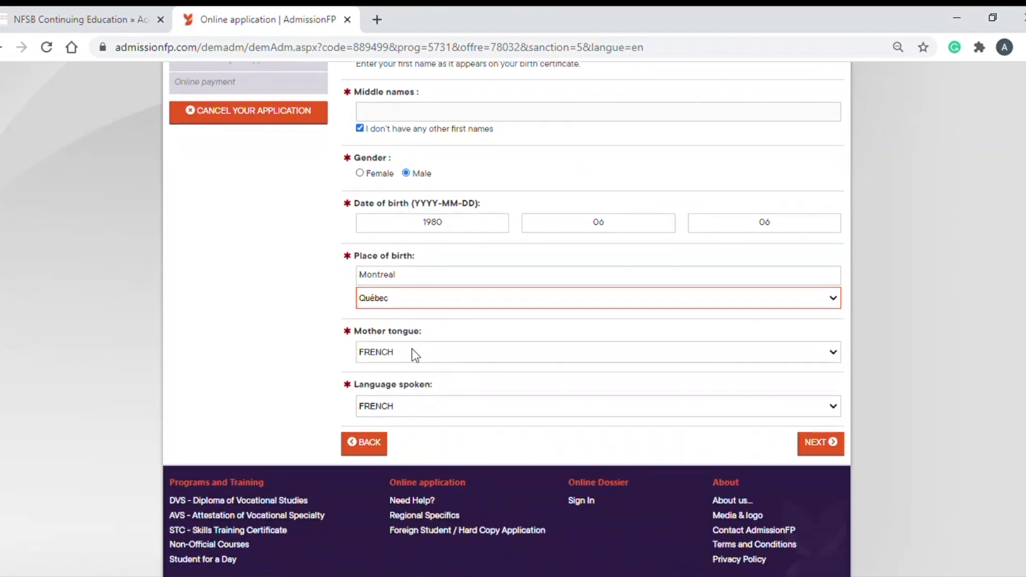
{"action": "key", "text": "Tab"}
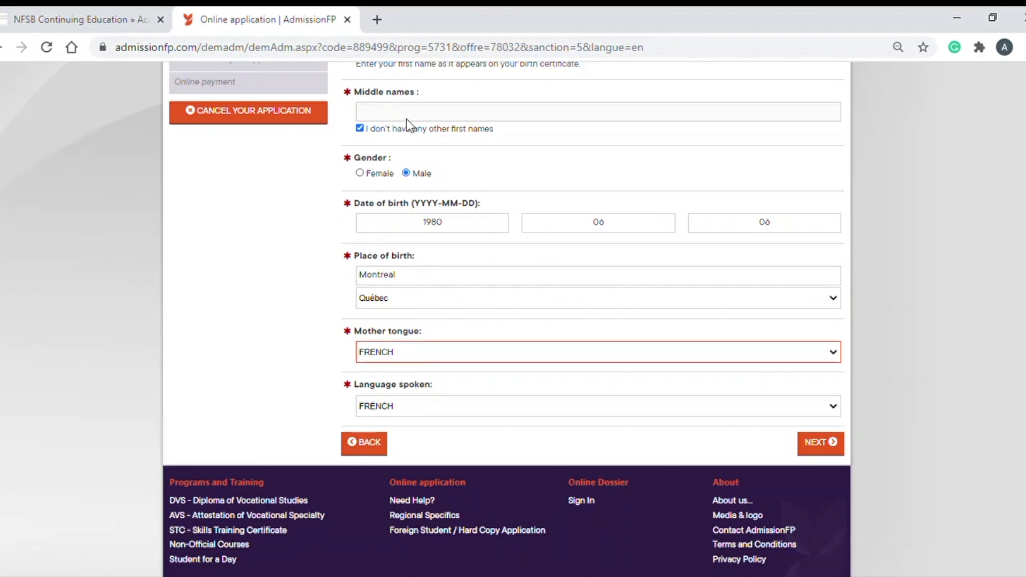
{"action": "key", "text": "e"}
{"action": "key", "text": "Tab"}
Set the spoken language to ENGLISH and save the personal information
{"action": "key", "text": "e"}
{"action": "left_click", "coordinate": [821, 442]}
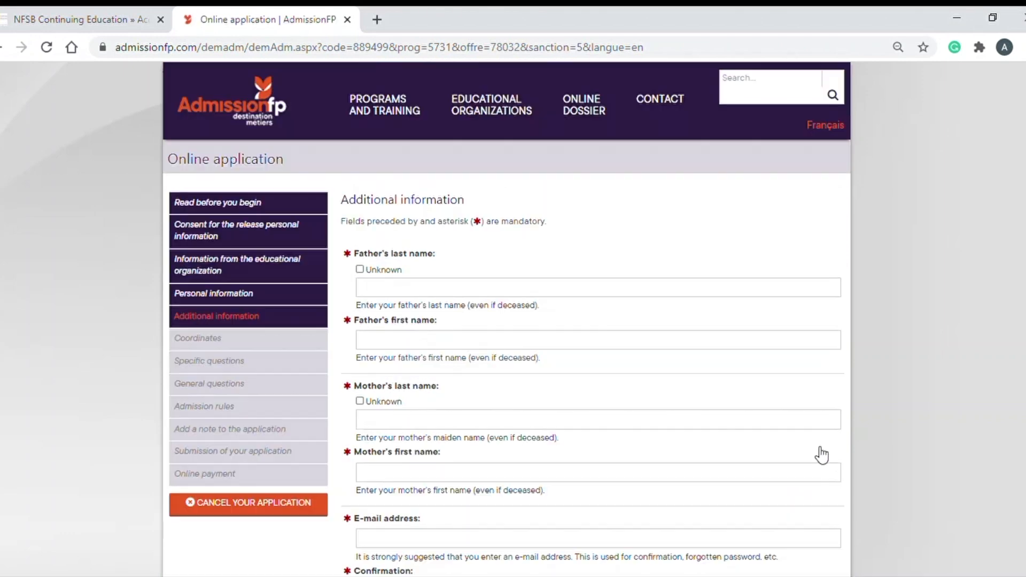
{"action": "scroll", "coordinate": [544, 296], "scroll_direction": "down", "scroll_amount": 2}
Fill in the father's and mother's last and first names
{"action": "left_click", "coordinate": [418, 225]}
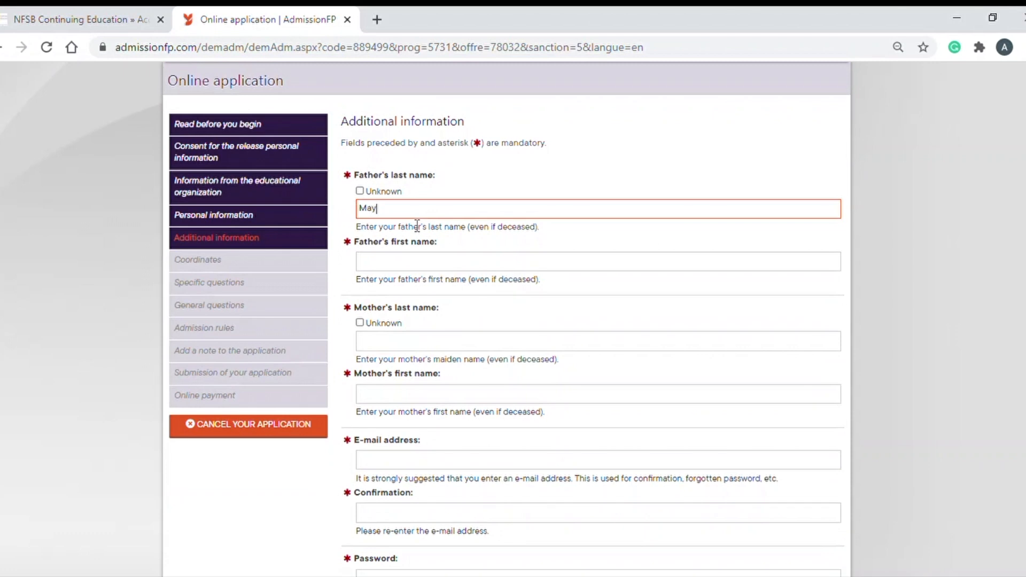
{"action": "left_click", "coordinate": [404, 267]}
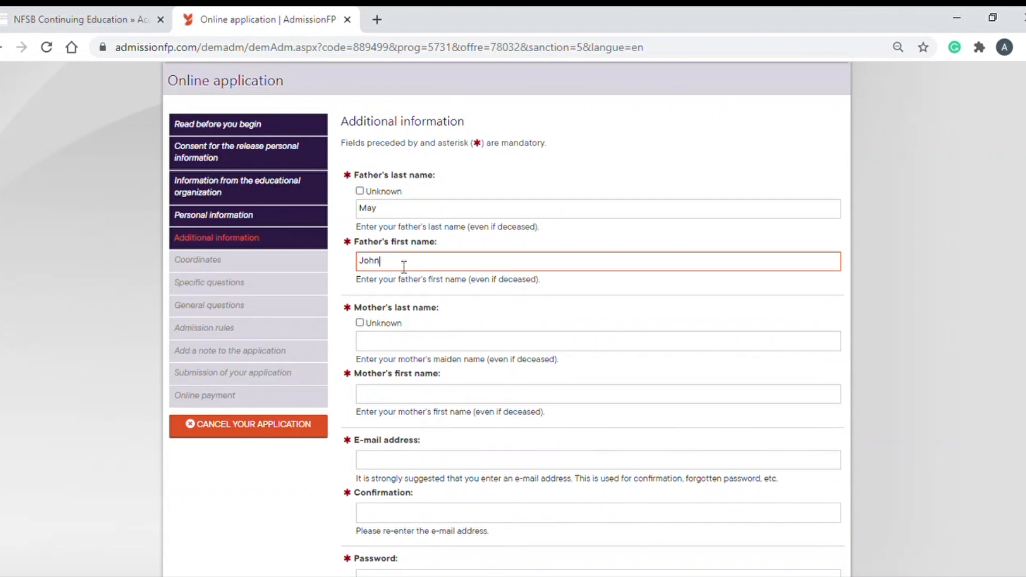
{"action": "left_click", "coordinate": [409, 342]}
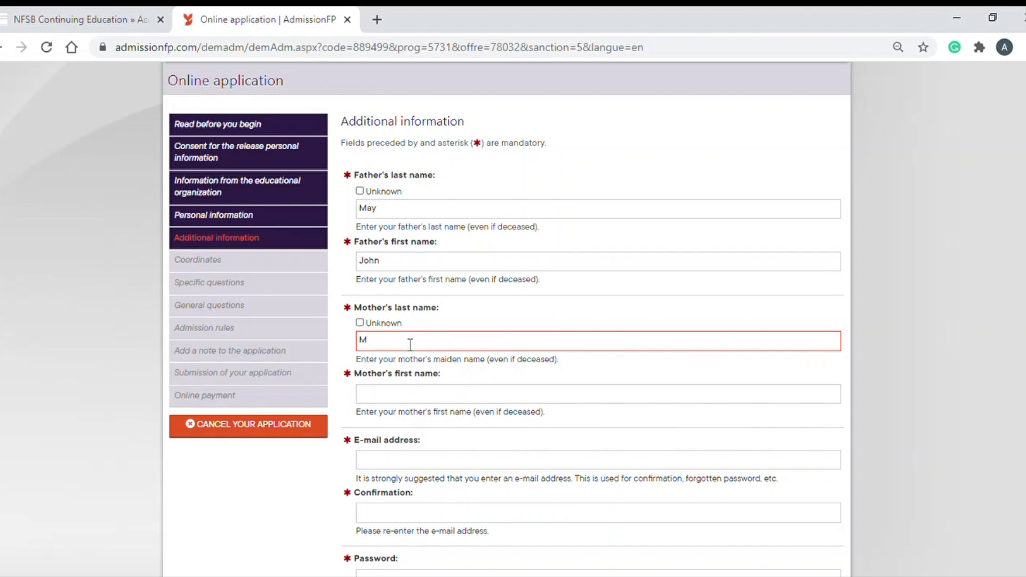
{"action": "left_click", "coordinate": [394, 399]}
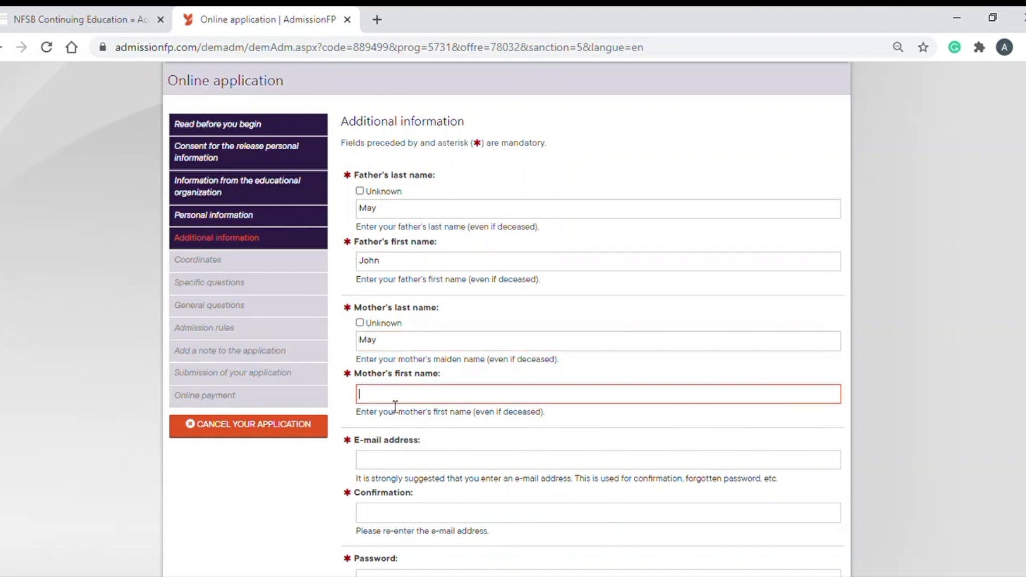
Enter and confirm the applicant's e-mail address and account password
{"action": "scroll", "coordinate": [395, 408], "scroll_direction": "down", "scroll_amount": 3}
{"action": "left_click", "coordinate": [394, 311]}
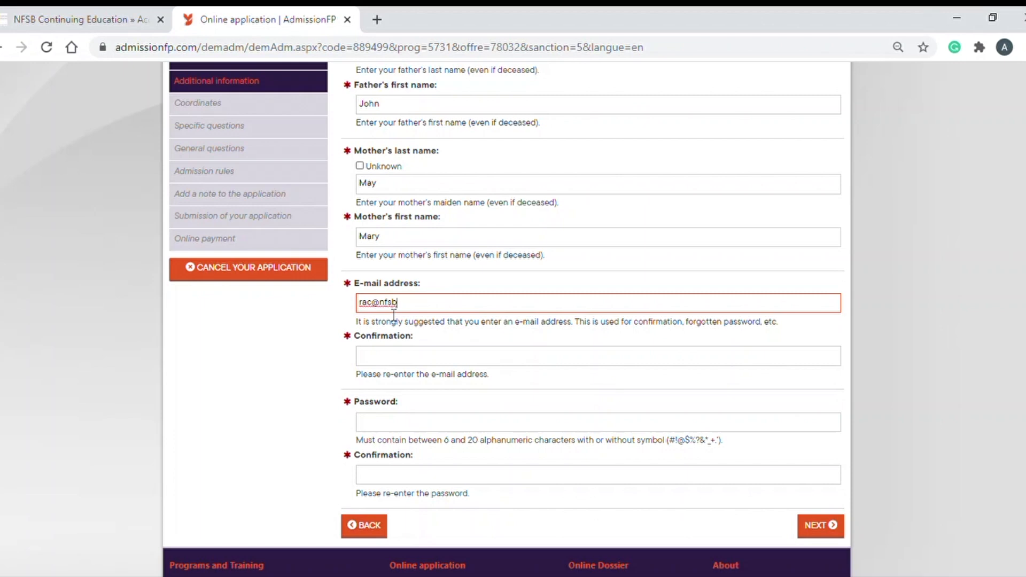
{"action": "left_click", "coordinate": [401, 358]}
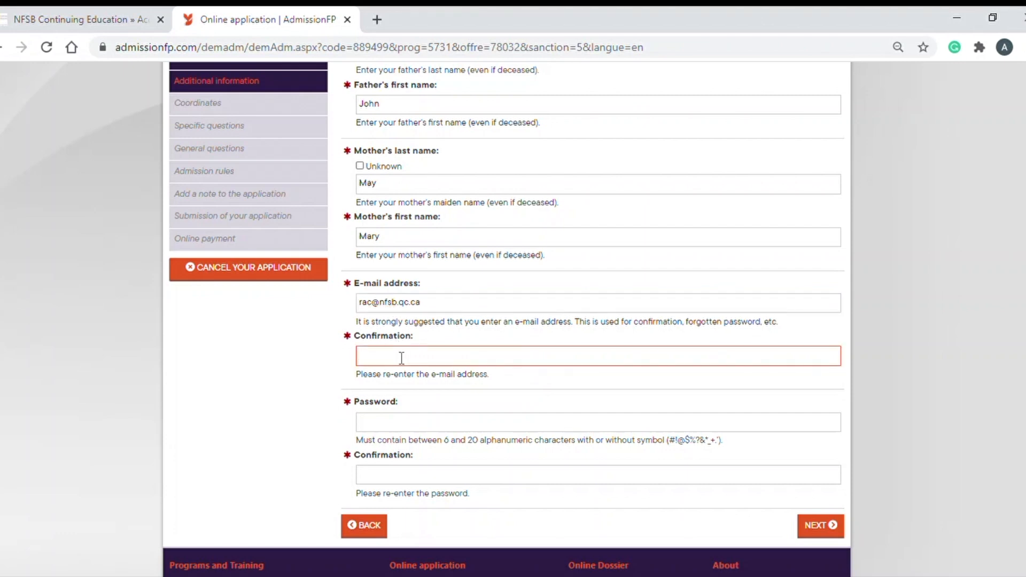
{"action": "left_click", "coordinate": [412, 431]}
{"action": "type", "text": "•••"}
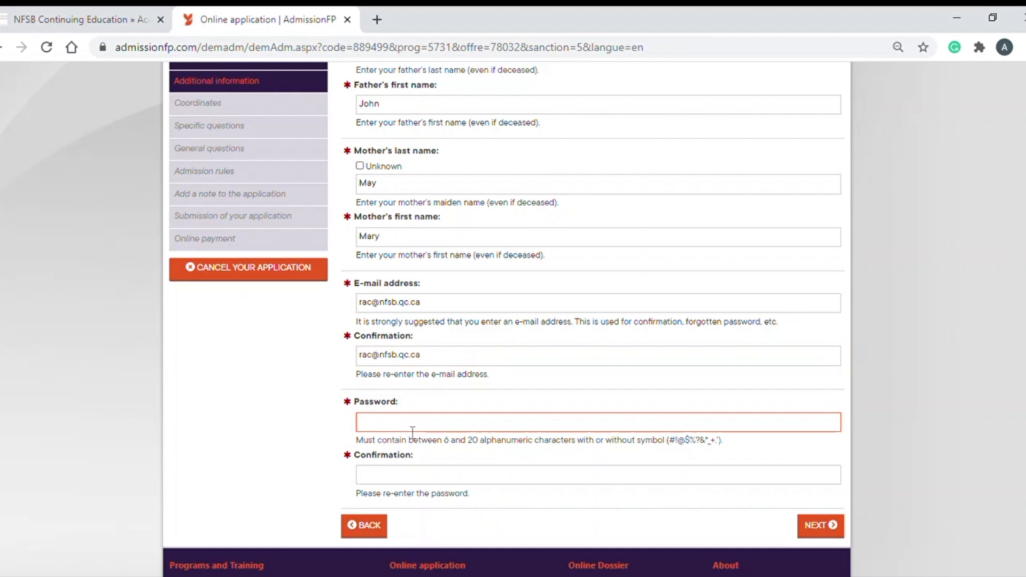
{"action": "type", "text": "••••"}
{"action": "left_click", "coordinate": [413, 477]}
{"action": "type", "text": "•••••"}
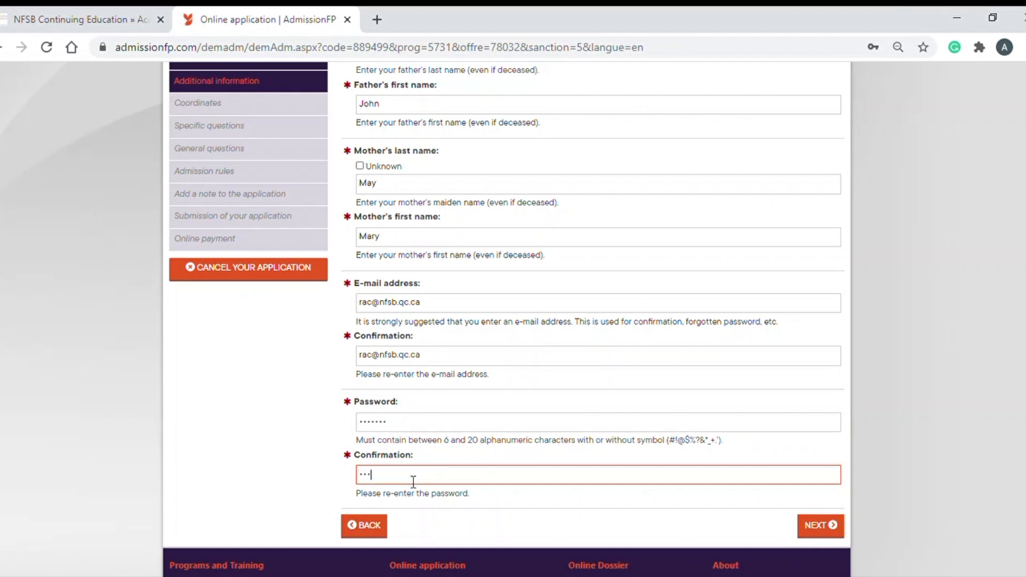
{"action": "type", "text": "••"}
On the Coordinates step, add a mailing address found by street number and postal code search
{"action": "left_click", "coordinate": [833, 526]}
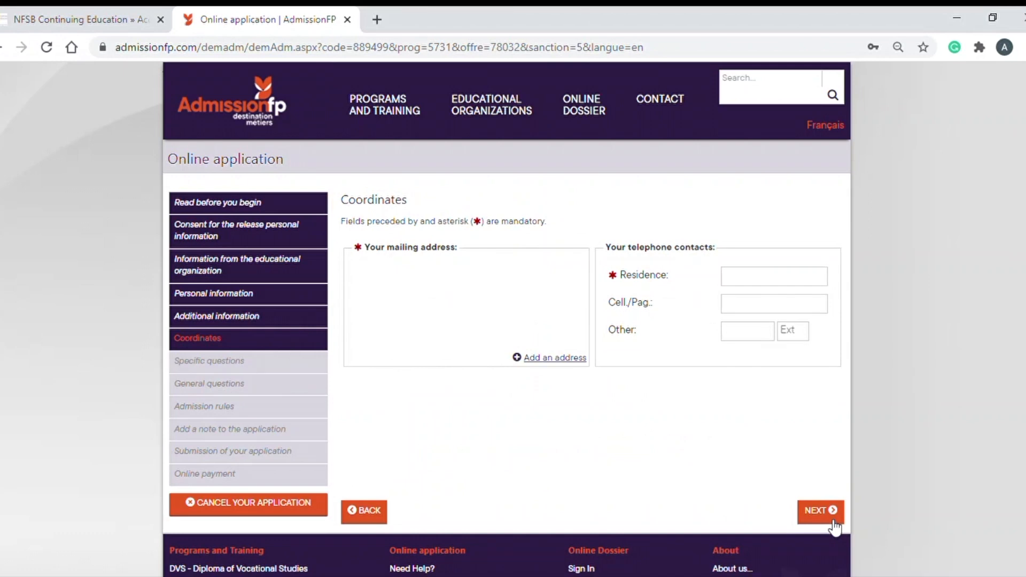
{"action": "left_click", "coordinate": [560, 365]}
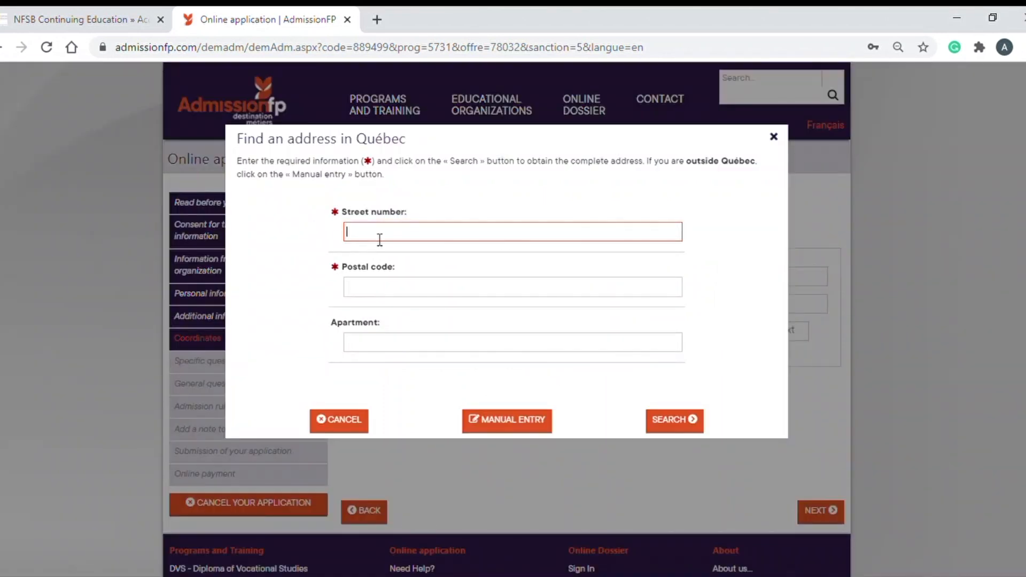
{"action": "left_click", "coordinate": [379, 295]}
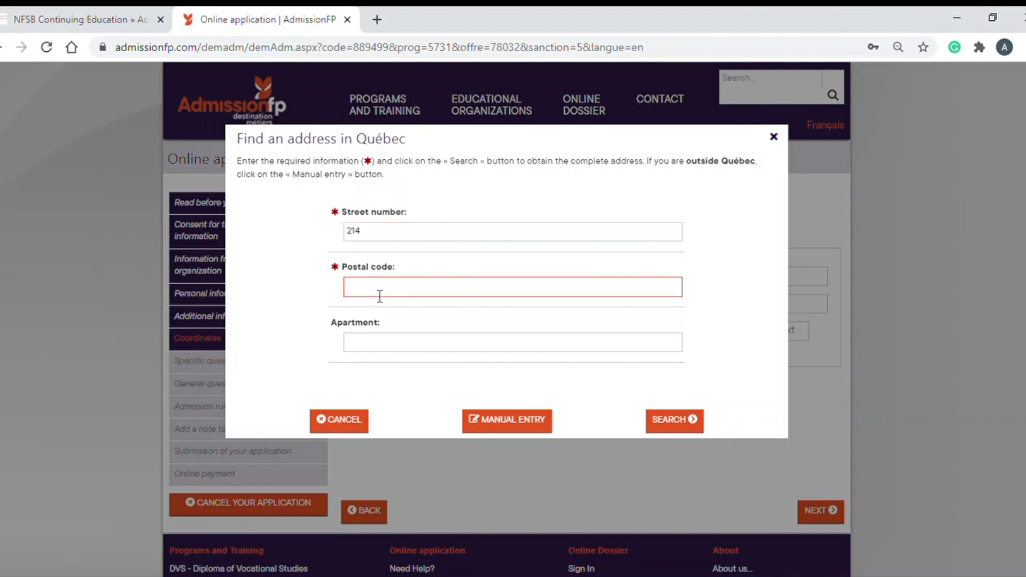
{"action": "left_click", "coordinate": [678, 422]}
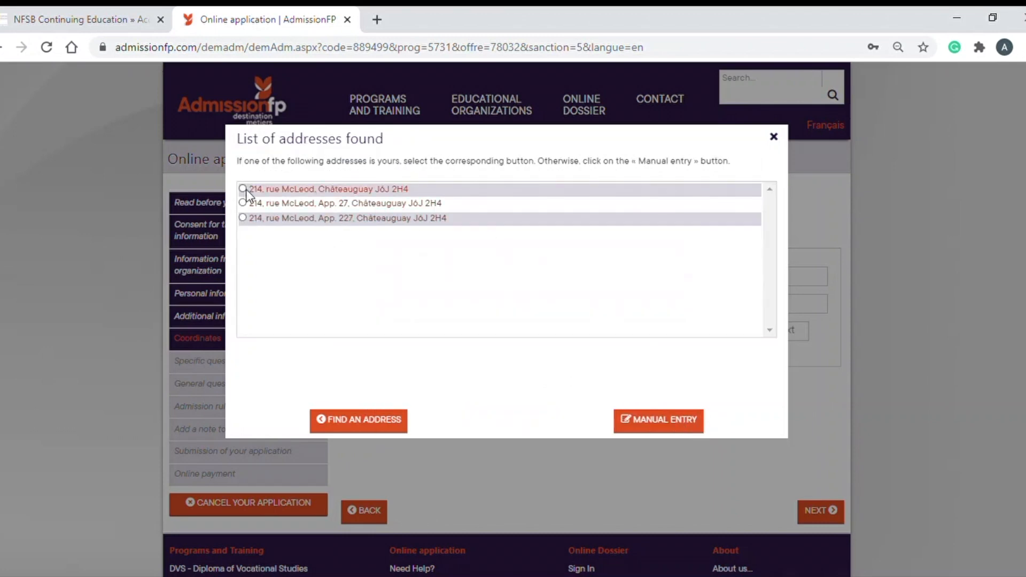
{"action": "left_click", "coordinate": [244, 189]}
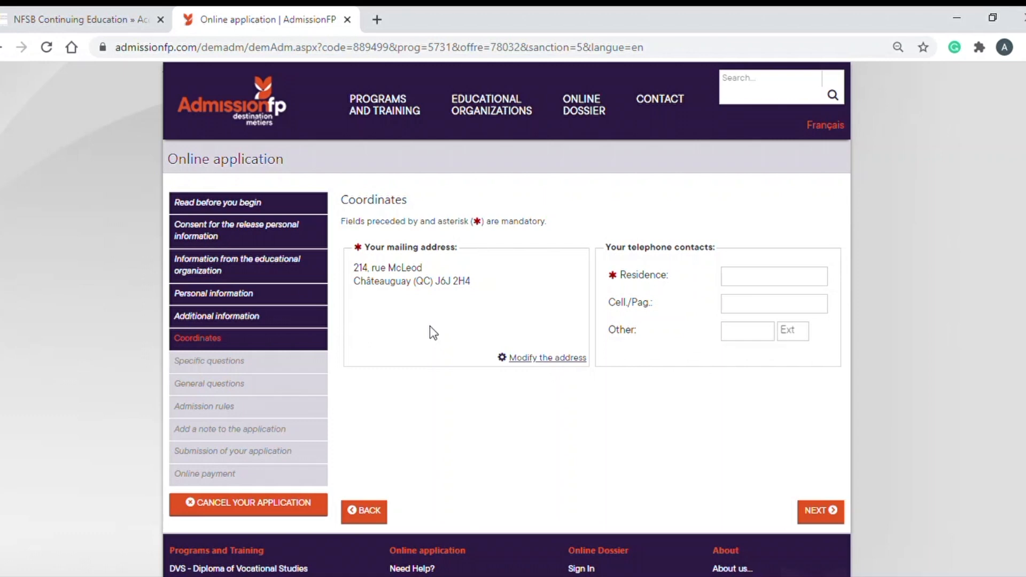
Enter the applicant's residence phone number
{"action": "left_click", "coordinate": [781, 283]}
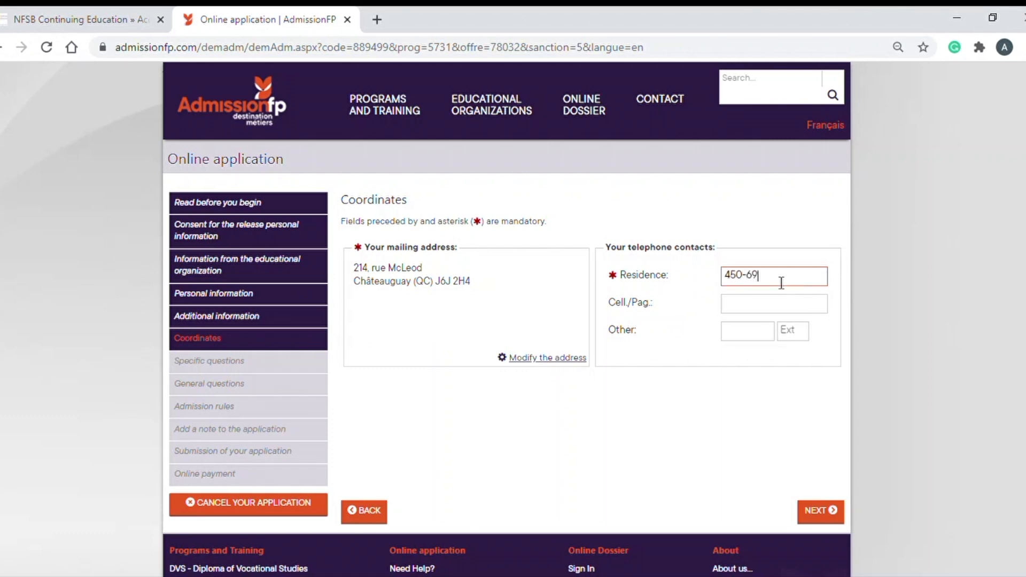
{"action": "left_click", "coordinate": [767, 309]}
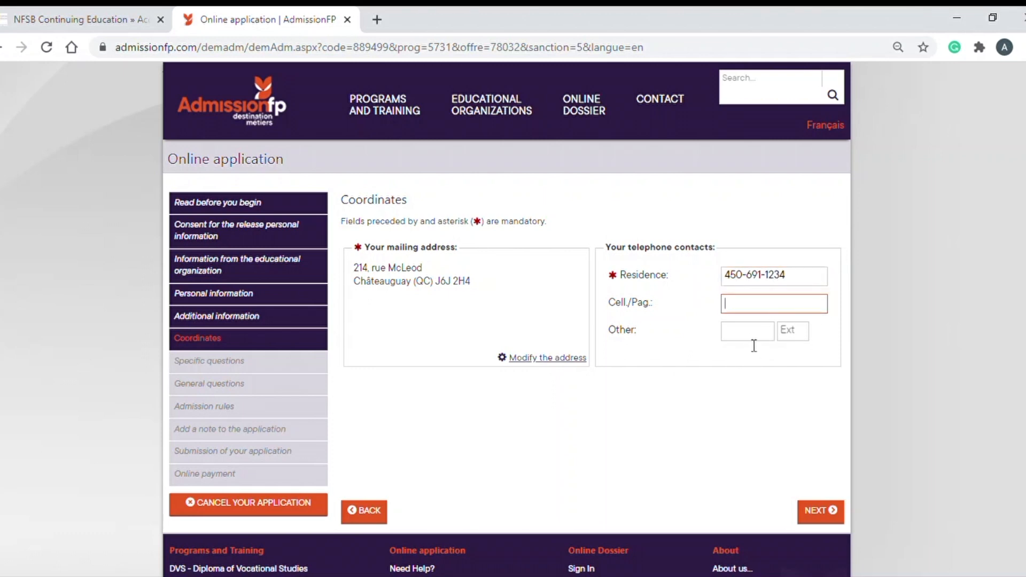
On Specific questions, answer Likeness Yes, acknowledge application only, and Accommodations Yes
{"action": "left_click", "coordinate": [813, 514]}
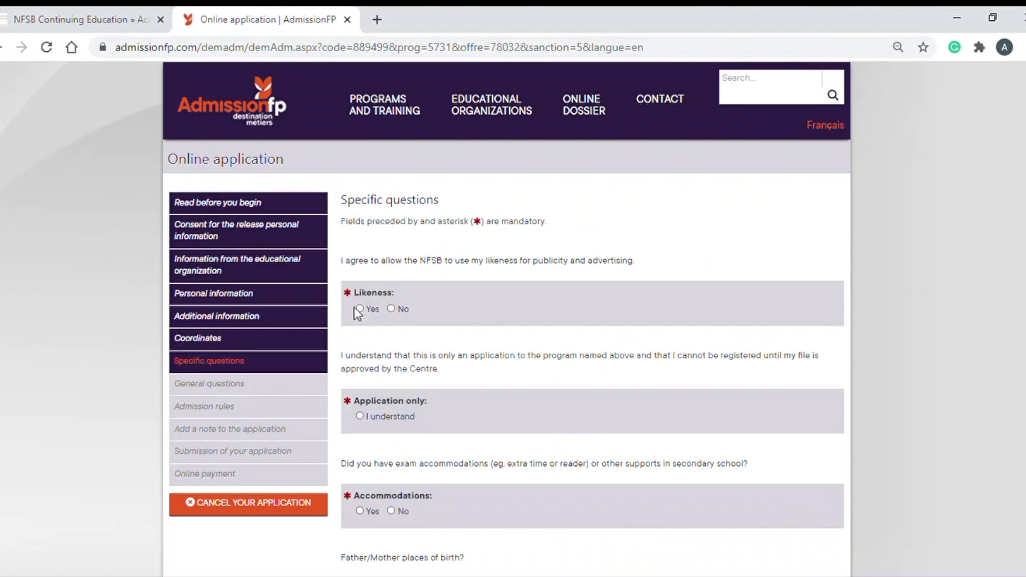
{"action": "scroll", "coordinate": [508, 300], "scroll_direction": "down", "scroll_amount": 2}
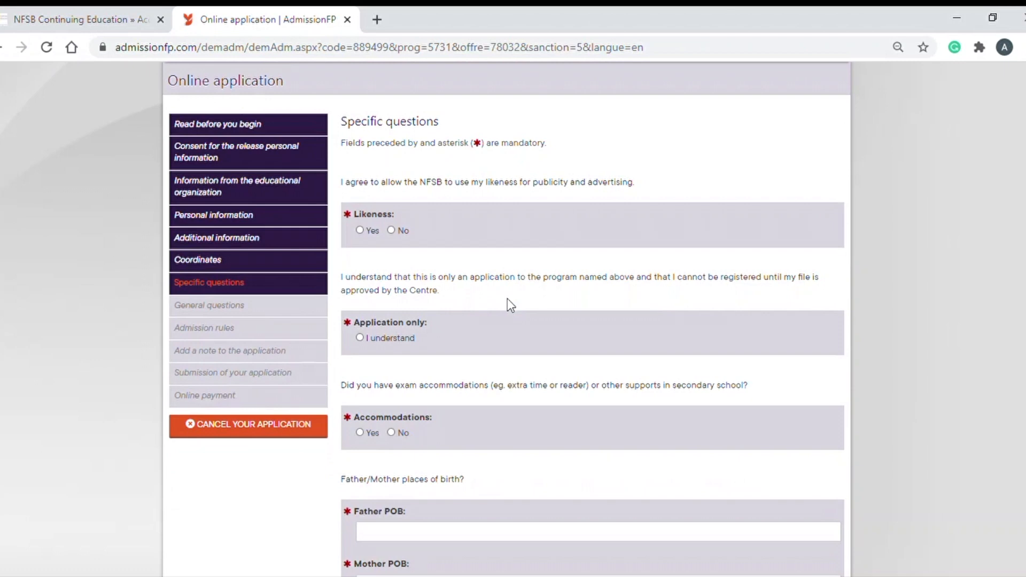
{"action": "scroll", "coordinate": [508, 302], "scroll_direction": "down", "scroll_amount": 2}
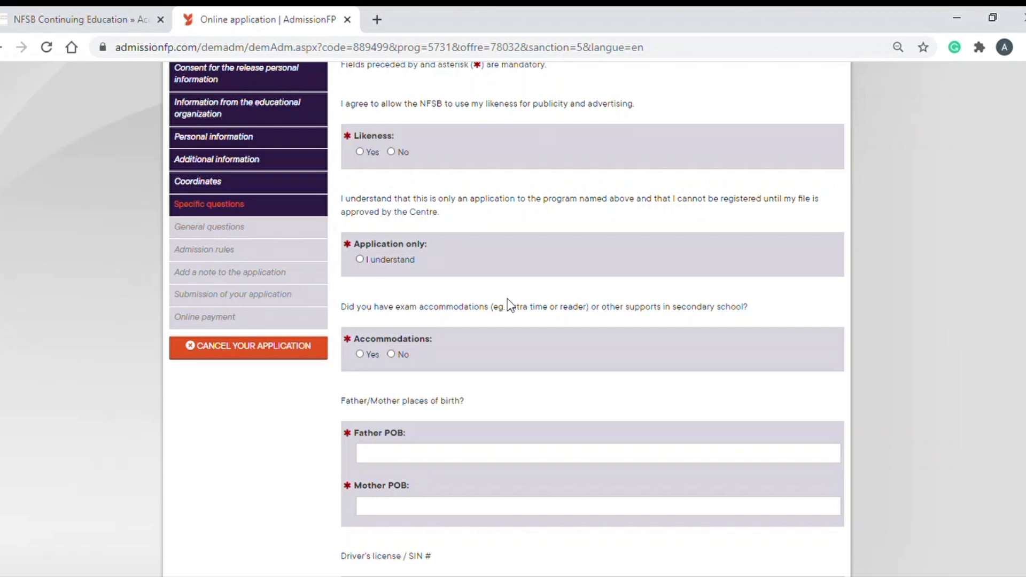
{"action": "left_click", "coordinate": [359, 152]}
{"action": "scroll", "coordinate": [466, 223], "scroll_direction": "down", "scroll_amount": 1}
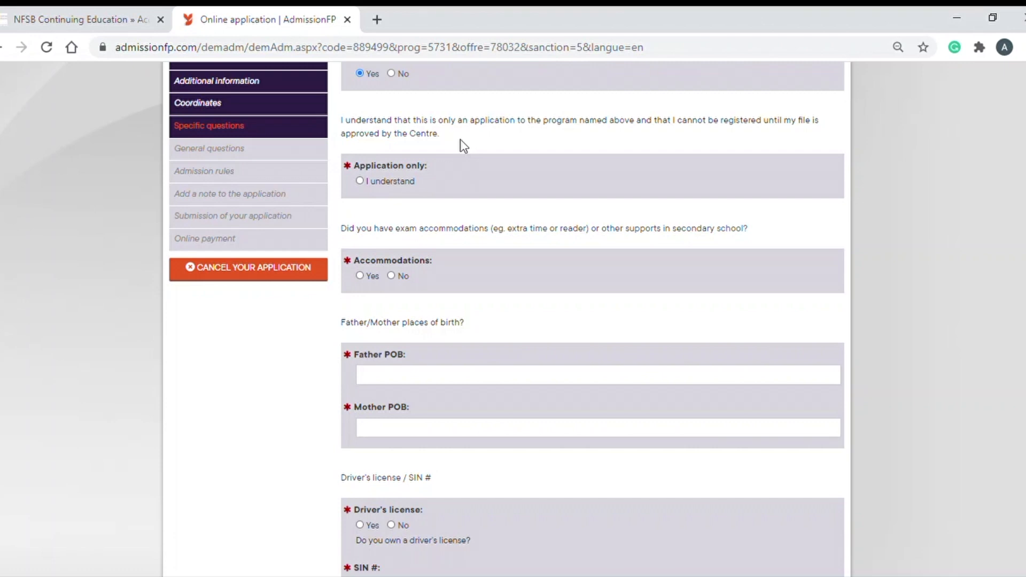
{"action": "left_click", "coordinate": [360, 181]}
{"action": "scroll", "coordinate": [419, 190], "scroll_direction": "down", "scroll_amount": 3}
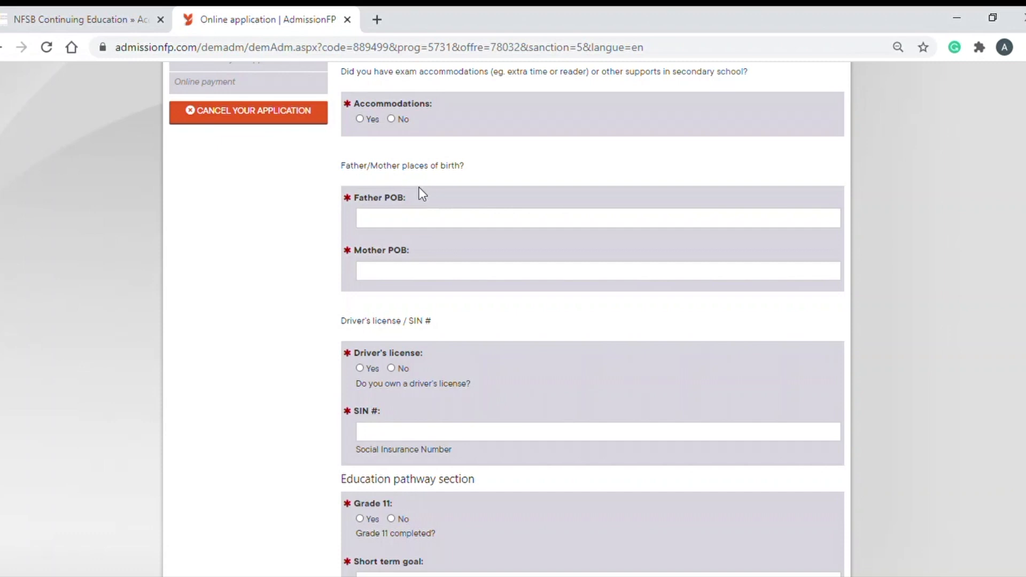
{"action": "left_click", "coordinate": [360, 119]}
Enter Canada as both the father's and mother's place of birth
{"action": "left_click", "coordinate": [423, 221]}
{"action": "scroll", "coordinate": [426, 222], "scroll_direction": "down", "scroll_amount": 1}
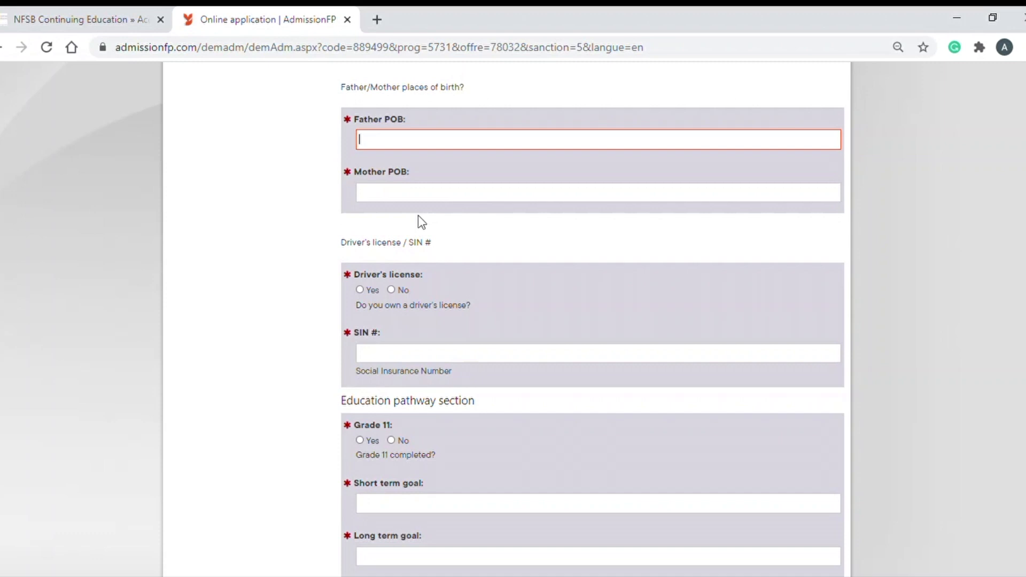
{"action": "type", "text": "Canada"}
{"action": "left_click", "coordinate": [407, 201]}
{"action": "type", "text": "Canada"}
{"action": "scroll", "coordinate": [448, 260], "scroll_direction": "down", "scroll_amount": 3}
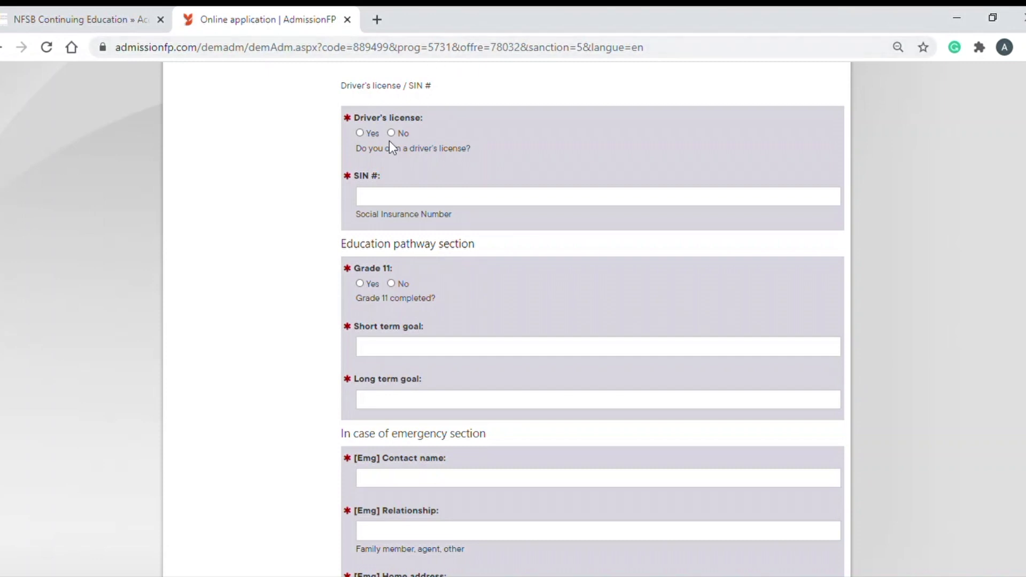
Enter the applicant's Social Insurance Number and mark Grade 11 as completed
{"action": "left_click", "coordinate": [397, 204]}
{"action": "type", "text": "1234"}
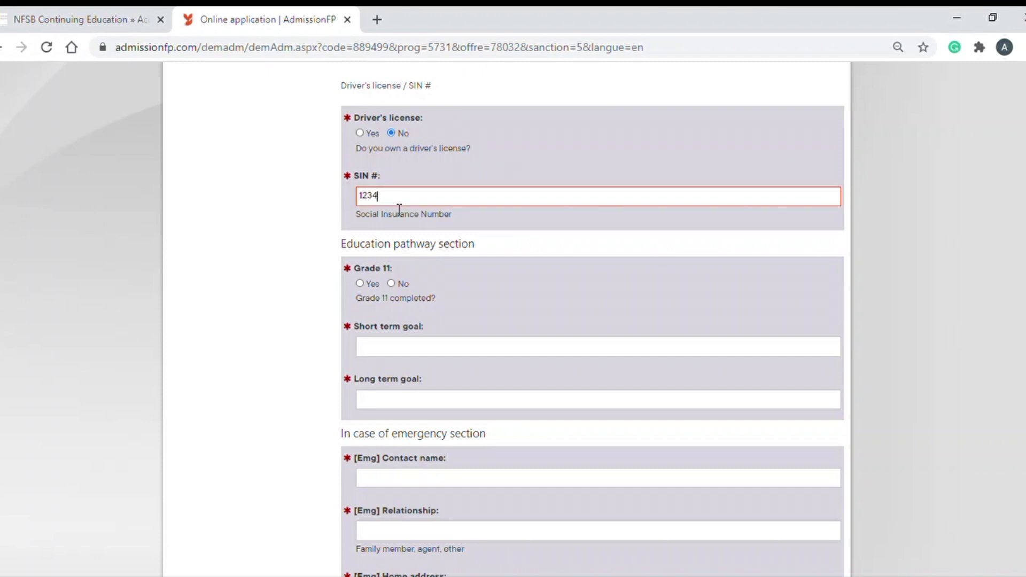
{"action": "type", "text": "56789"}
{"action": "scroll", "coordinate": [438, 258], "scroll_direction": "down", "scroll_amount": 2}
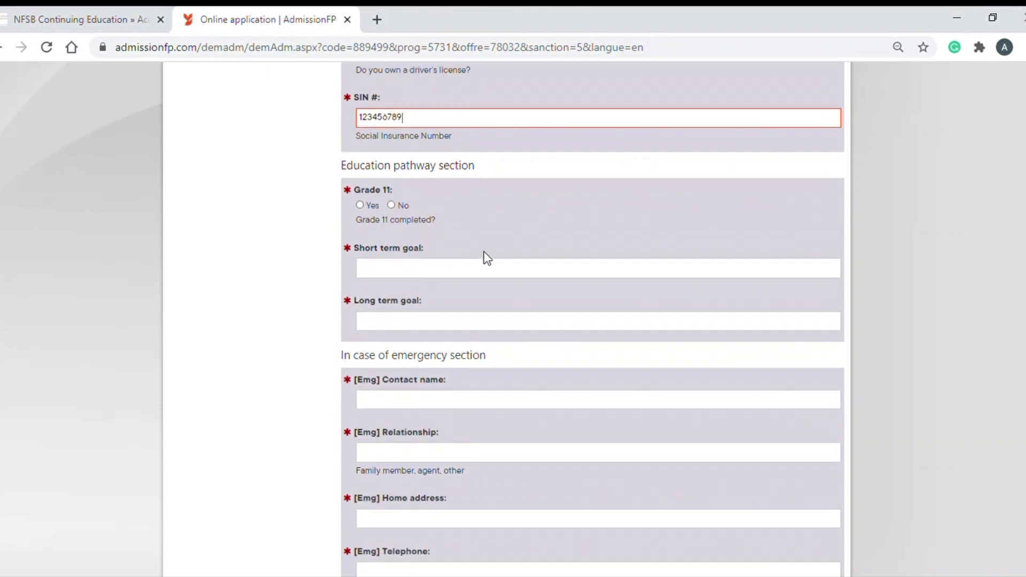
{"action": "scroll", "coordinate": [504, 245], "scroll_direction": "down", "scroll_amount": 2}
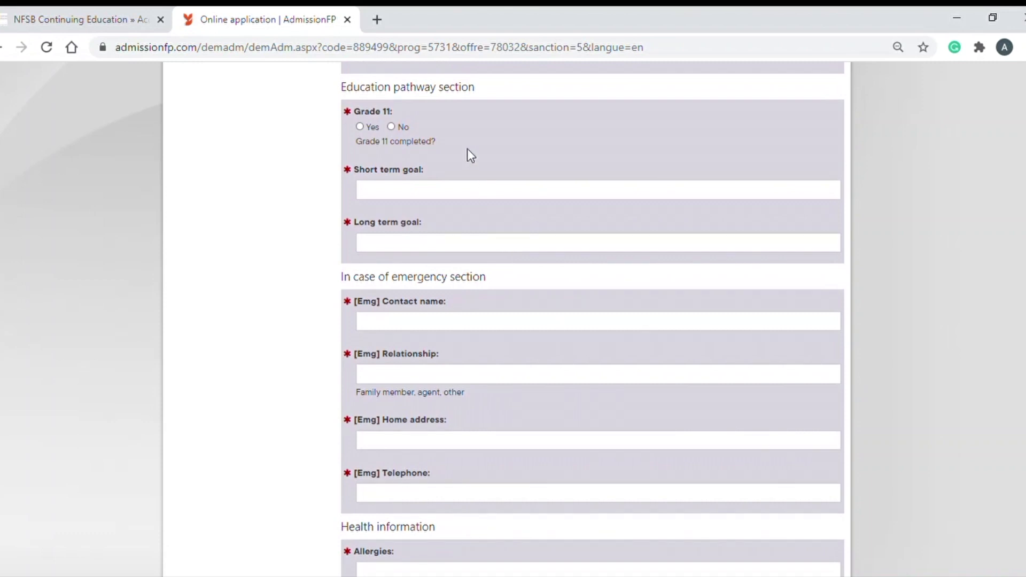
{"action": "left_click", "coordinate": [360, 126]}
Set the short term goal to 'To learn accounting' and long term goal to 'To get to work'
{"action": "scroll", "coordinate": [447, 191], "scroll_direction": "down", "scroll_amount": 2}
{"action": "left_click", "coordinate": [397, 118]}
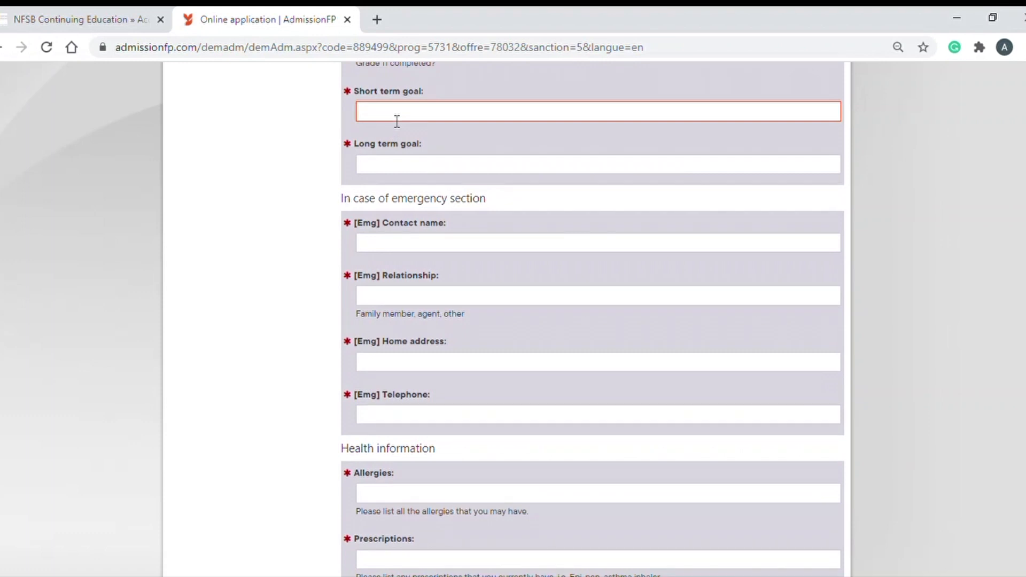
{"action": "type", "text": "To learn accounting"}
{"action": "left_click", "coordinate": [387, 169]}
{"action": "type", "text": "To"}
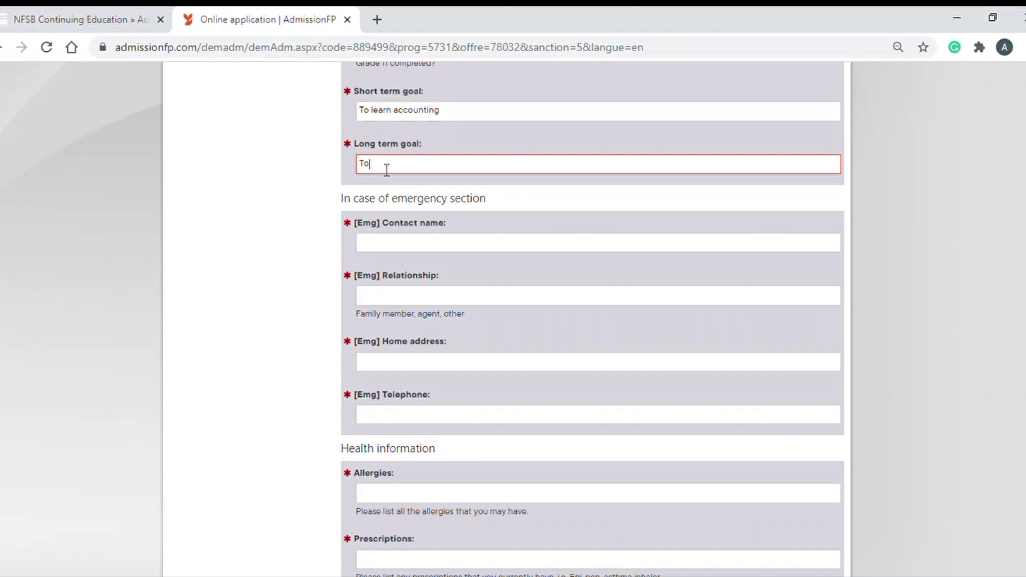
{"action": "type", "text": " get to work"}
{"action": "scroll", "coordinate": [395, 180], "scroll_direction": "down", "scroll_amount": 2}
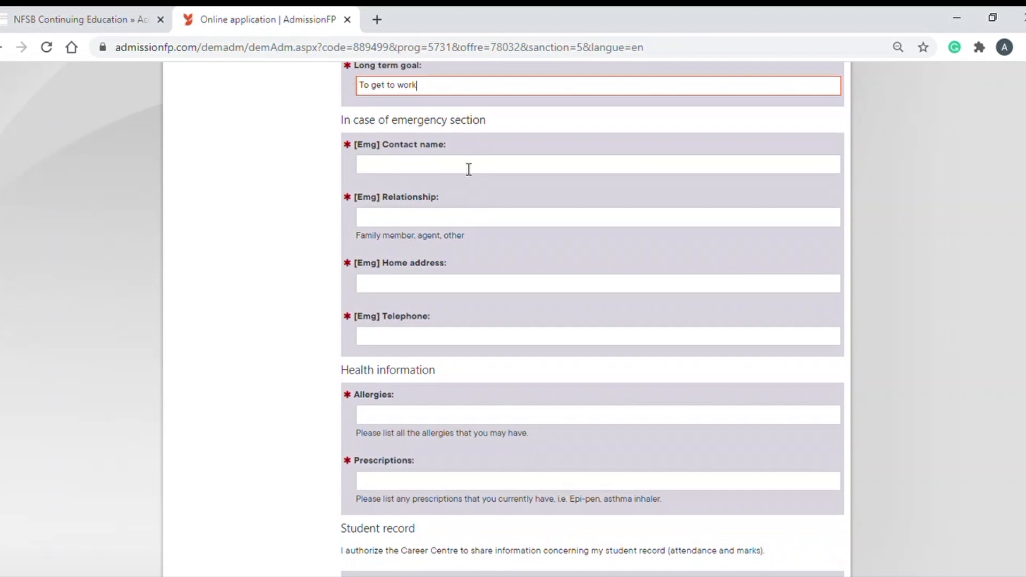
{"action": "scroll", "coordinate": [465, 174], "scroll_direction": "down", "scroll_amount": 2}
{"action": "scroll", "coordinate": [465, 175], "scroll_direction": "up", "scroll_amount": 2}
Fill in the emergency contact's name, relationship Father, home address and telephone number
{"action": "left_click", "coordinate": [465, 174]}
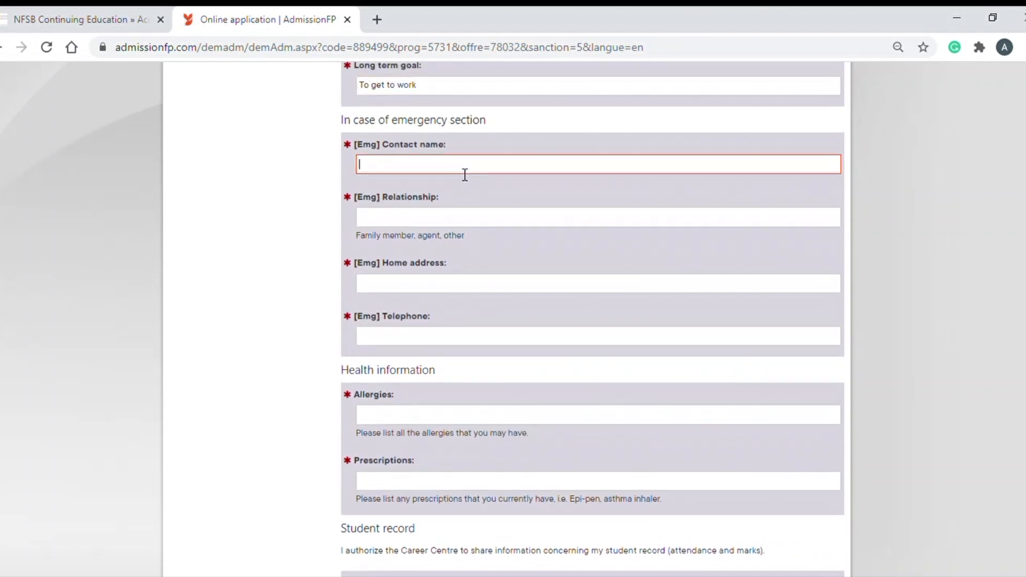
{"action": "key", "text": "Tab"}
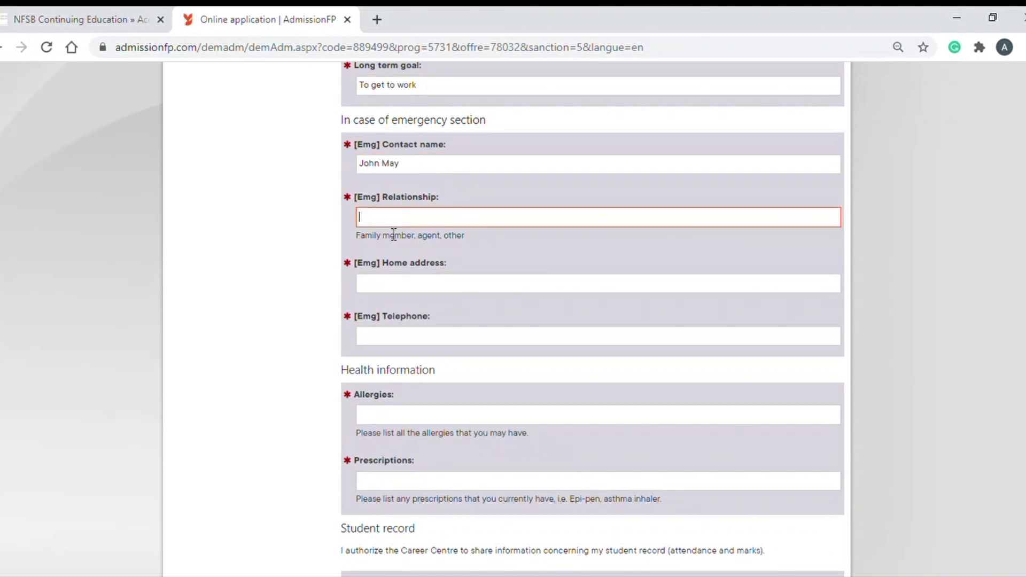
{"action": "type", "text": "Father"}
{"action": "left_click", "coordinate": [425, 292]}
{"action": "type", "text": "12"}
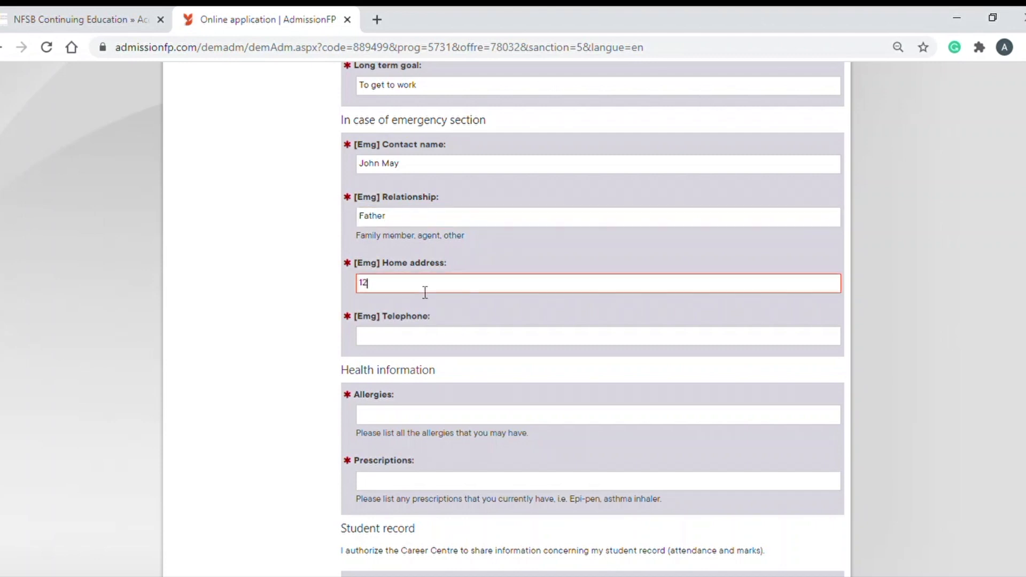
{"action": "type", "text": "34 Road"}
{"action": "left_click", "coordinate": [394, 348]}
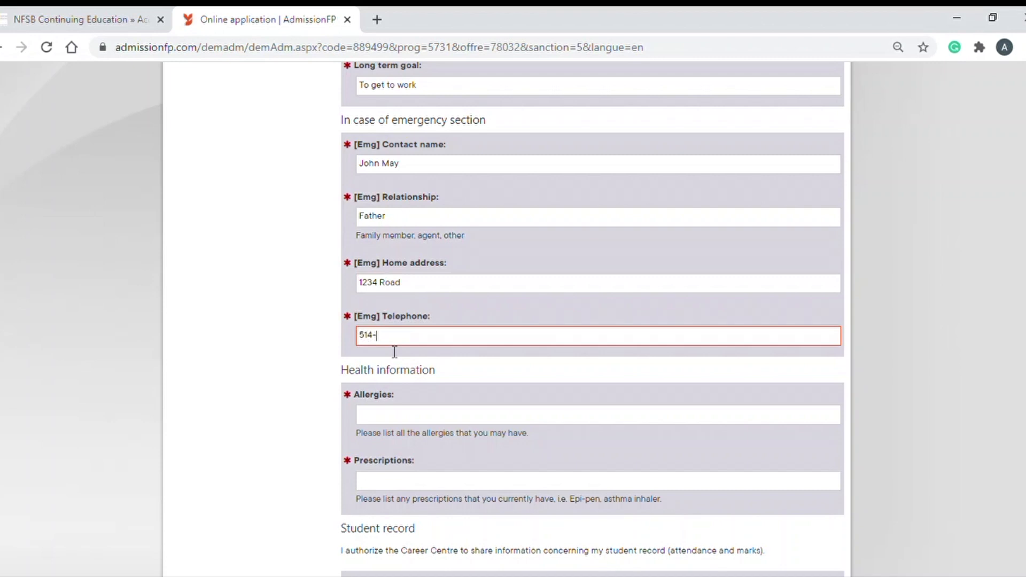
Enter None for both allergies and current prescriptions
{"action": "scroll", "coordinate": [453, 355], "scroll_direction": "down", "scroll_amount": 1}
{"action": "scroll", "coordinate": [447, 348], "scroll_direction": "down", "scroll_amount": 2}
{"action": "scroll", "coordinate": [448, 349], "scroll_direction": "down", "scroll_amount": 1}
{"action": "left_click", "coordinate": [414, 185]}
{"action": "type", "text": "None"}
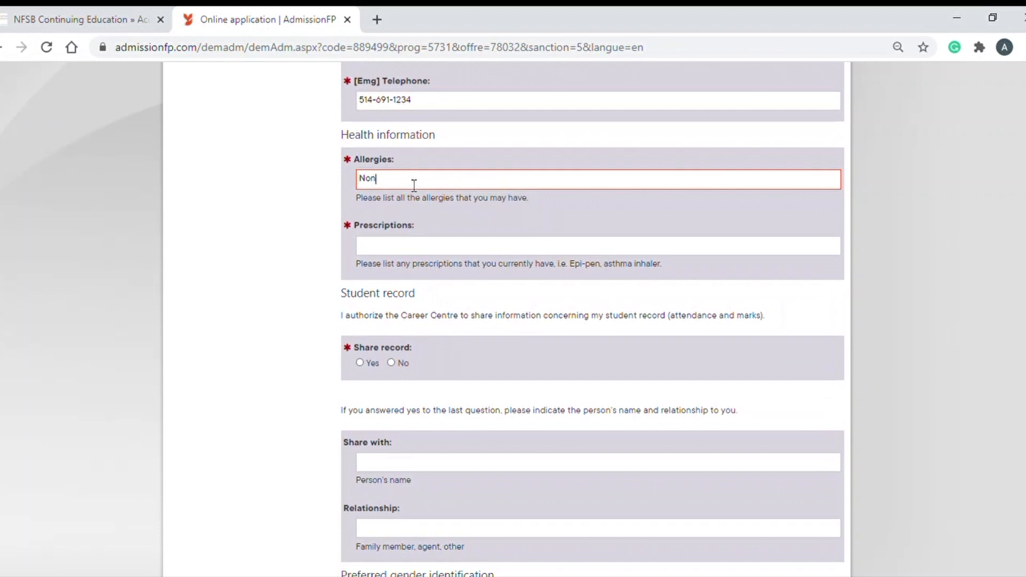
{"action": "left_click", "coordinate": [387, 255]}
{"action": "type", "text": "M"}
{"action": "key", "text": "BackSpace"}
{"action": "type", "text": "None"}
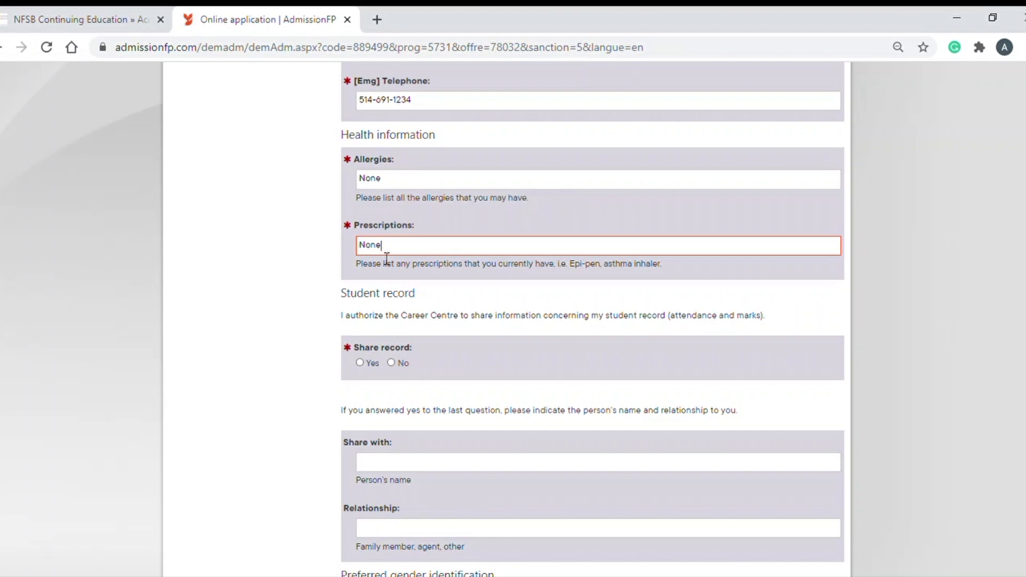
Answer No to sharing the student record, leaving Share with, Relationship and Gender blank
{"action": "scroll", "coordinate": [369, 307], "scroll_direction": "down", "scroll_amount": 3}
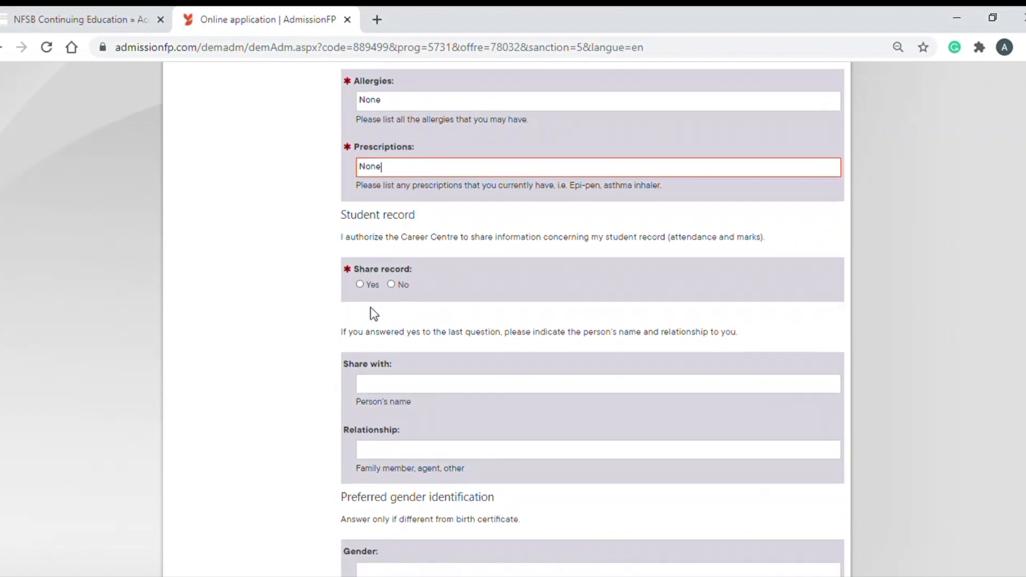
{"action": "scroll", "coordinate": [383, 314], "scroll_direction": "down", "scroll_amount": 2}
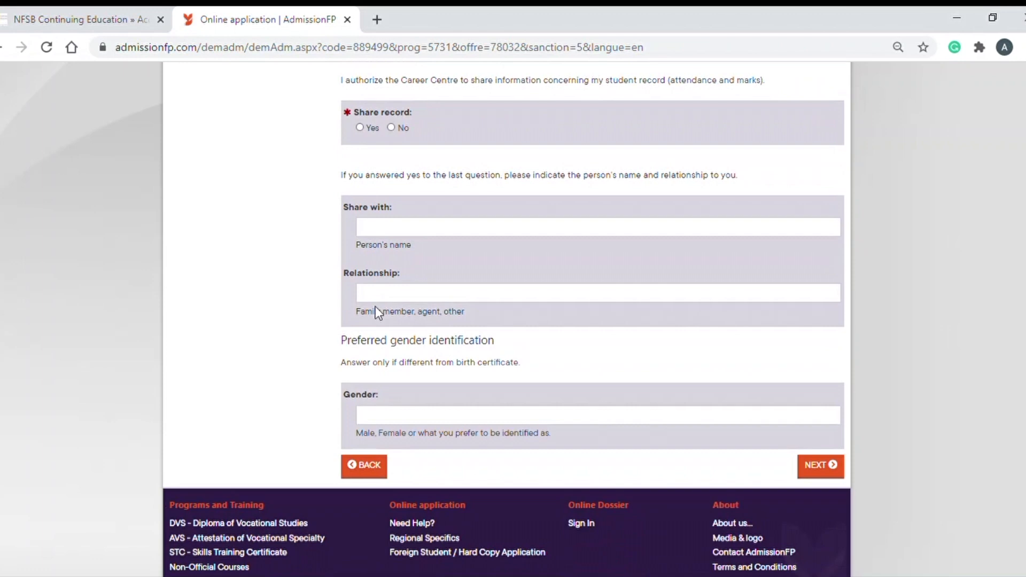
{"action": "scroll", "coordinate": [383, 314], "scroll_direction": "up", "scroll_amount": 2}
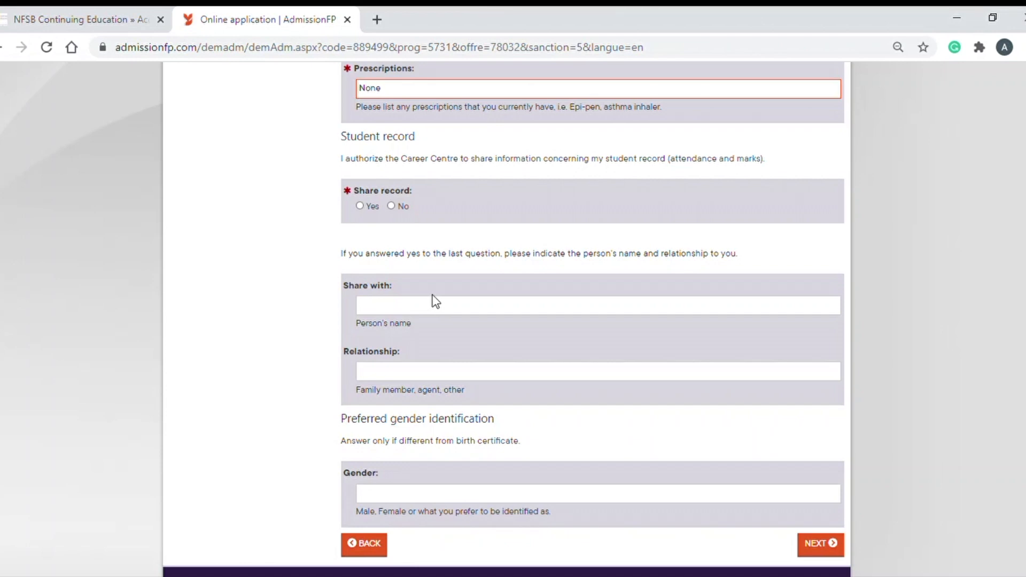
{"action": "left_click", "coordinate": [393, 209]}
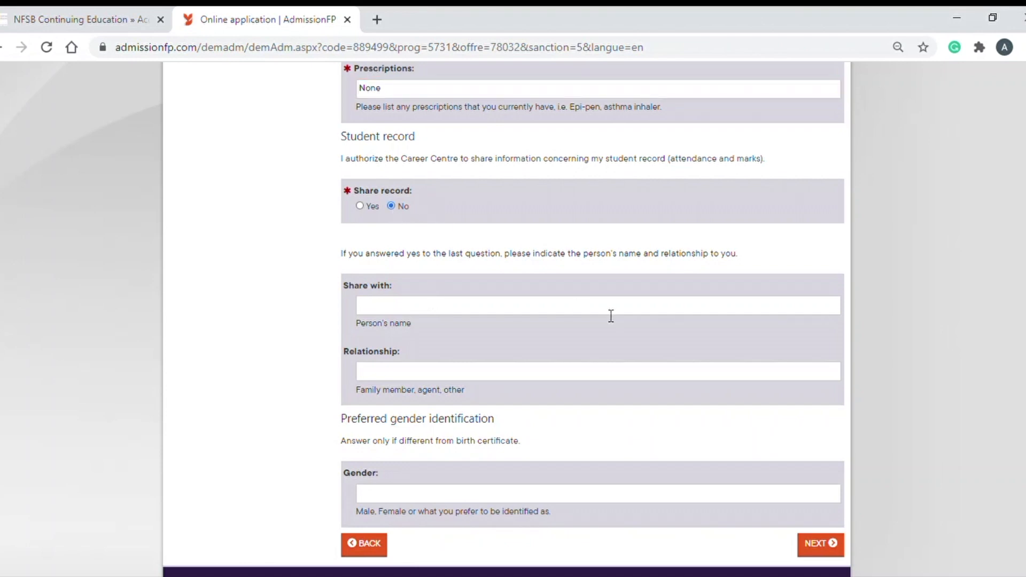
{"action": "scroll", "coordinate": [610, 316], "scroll_direction": "down", "scroll_amount": 2}
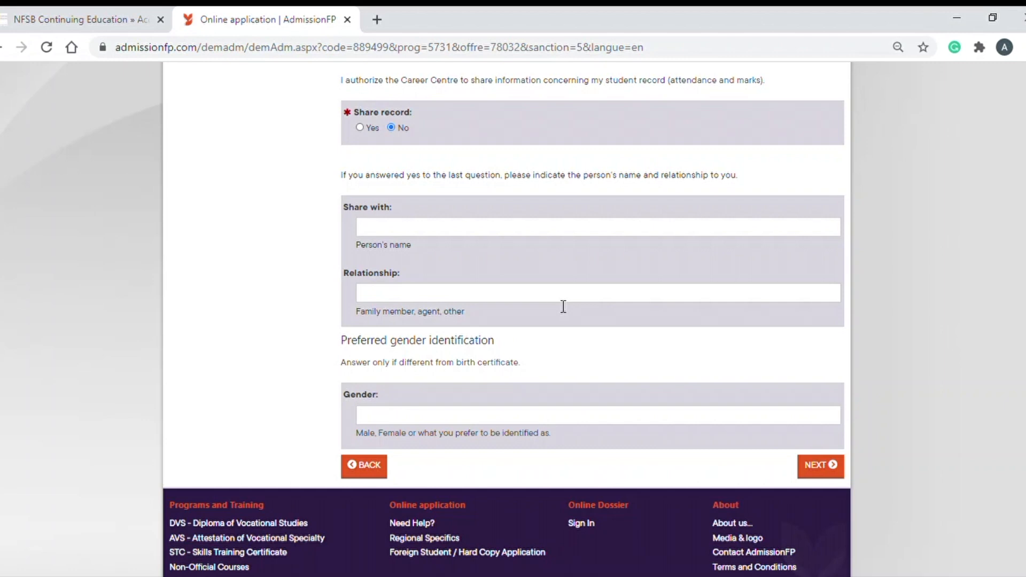
{"action": "scroll", "coordinate": [564, 307], "scroll_direction": "down", "scroll_amount": 2}
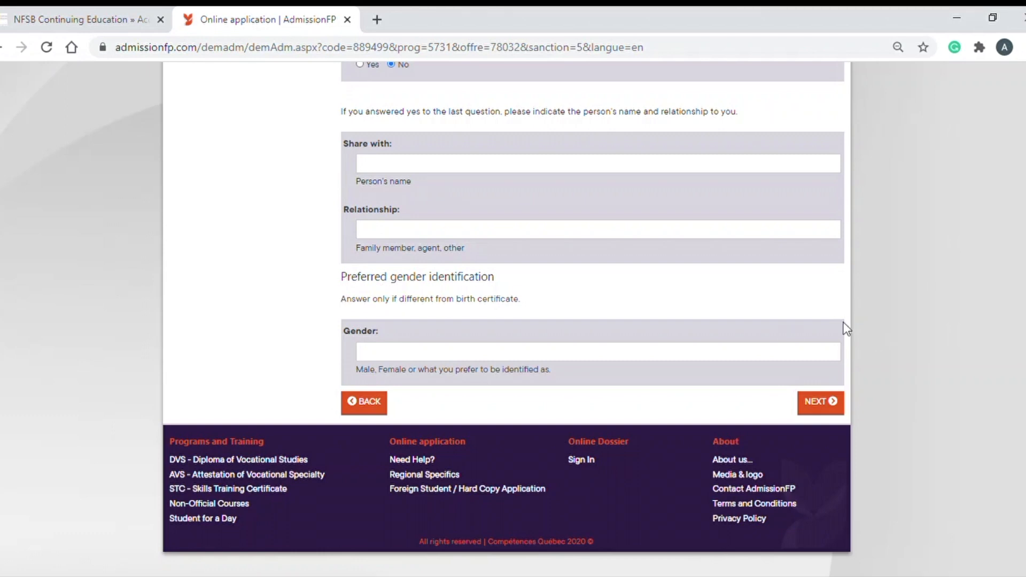
On General questions, give 'Parent/Friend/Student in vocational training' as how you found out
{"action": "left_click", "coordinate": [820, 406]}
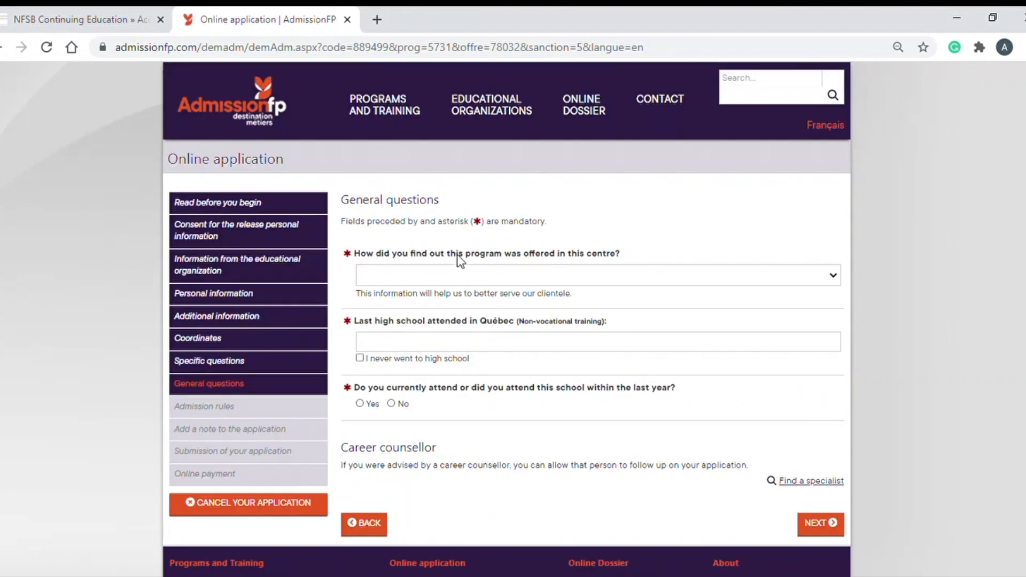
{"action": "scroll", "coordinate": [407, 299], "scroll_direction": "down", "scroll_amount": 2}
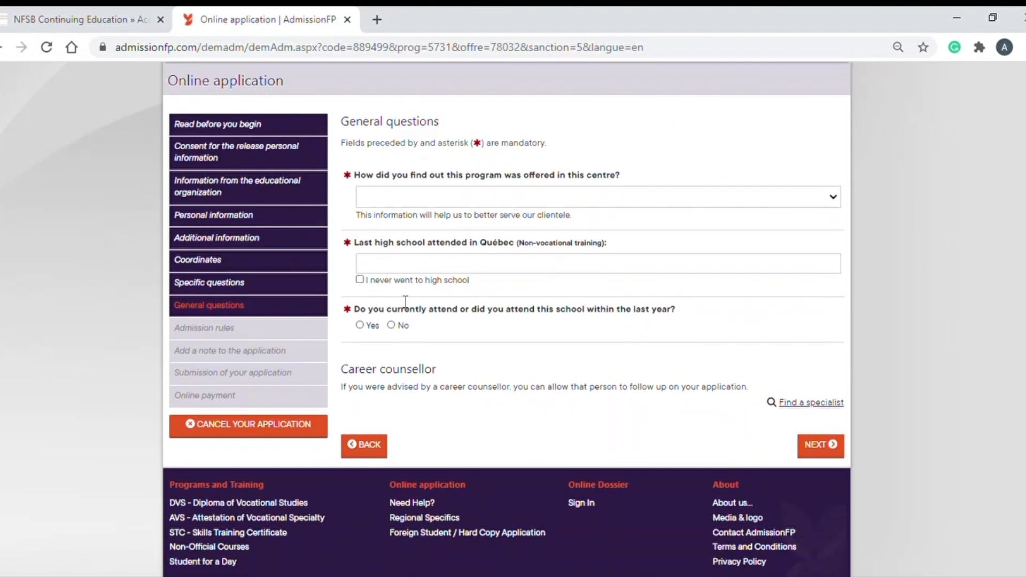
{"action": "left_click", "coordinate": [449, 202]}
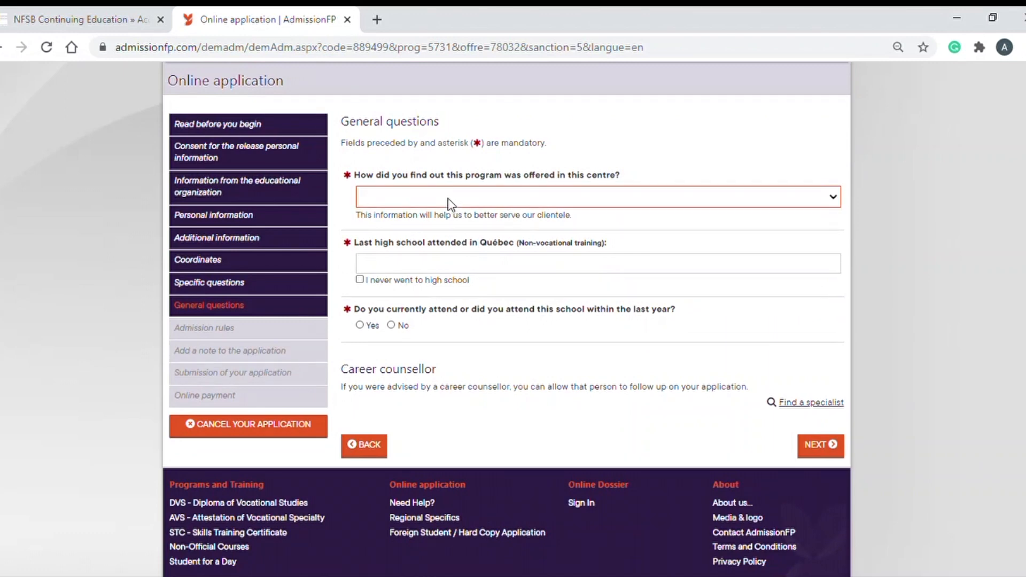
{"action": "left_click", "coordinate": [448, 311]}
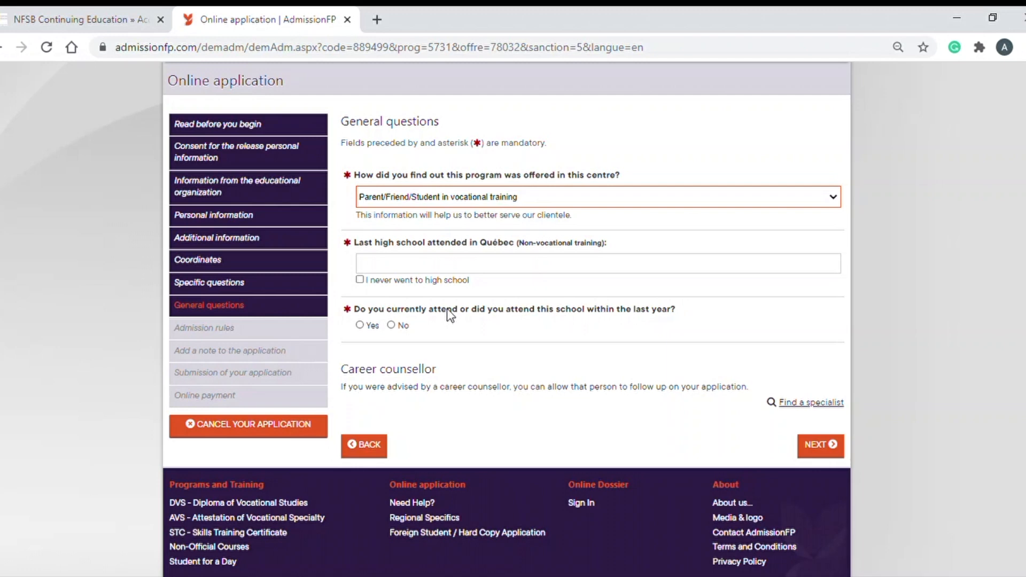
Enter HSB as the last high school attended and answer No to recent attendance
{"action": "left_click", "coordinate": [396, 269]}
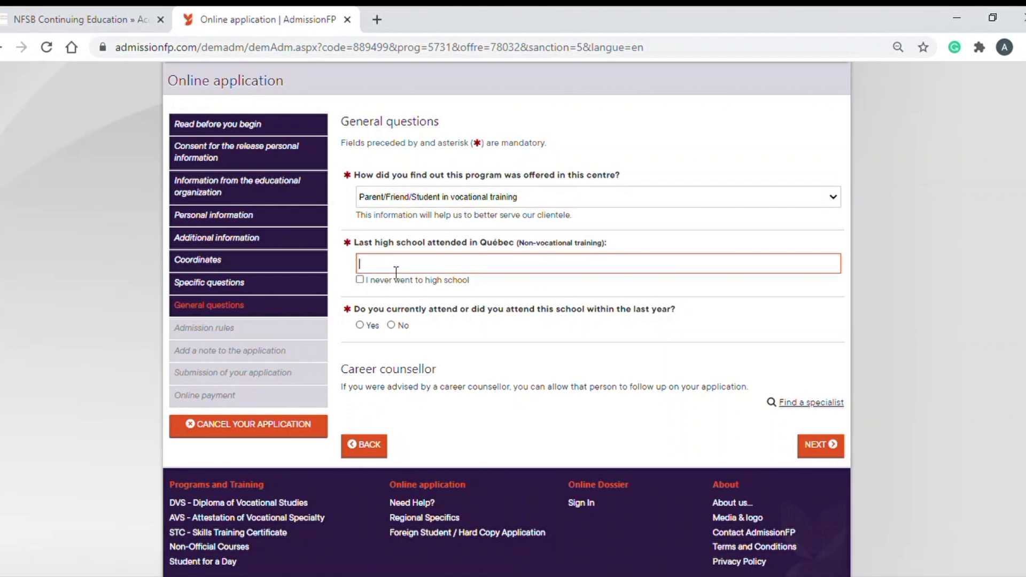
{"action": "type", "text": "how"}
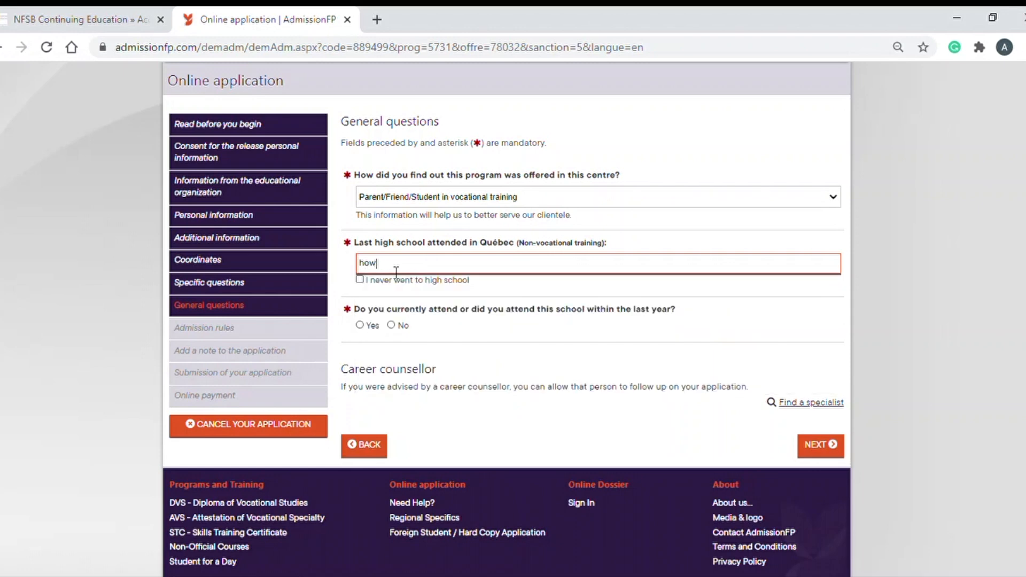
{"action": "key", "text": "BackSpace"}
{"action": "key", "text": "BackSpace"}
{"action": "key", "text": "BackSpace"}
{"action": "type", "text": "HSB"}
{"action": "left_click_drag", "start_coordinate": [471, 281], "coordinate": [420, 283]}
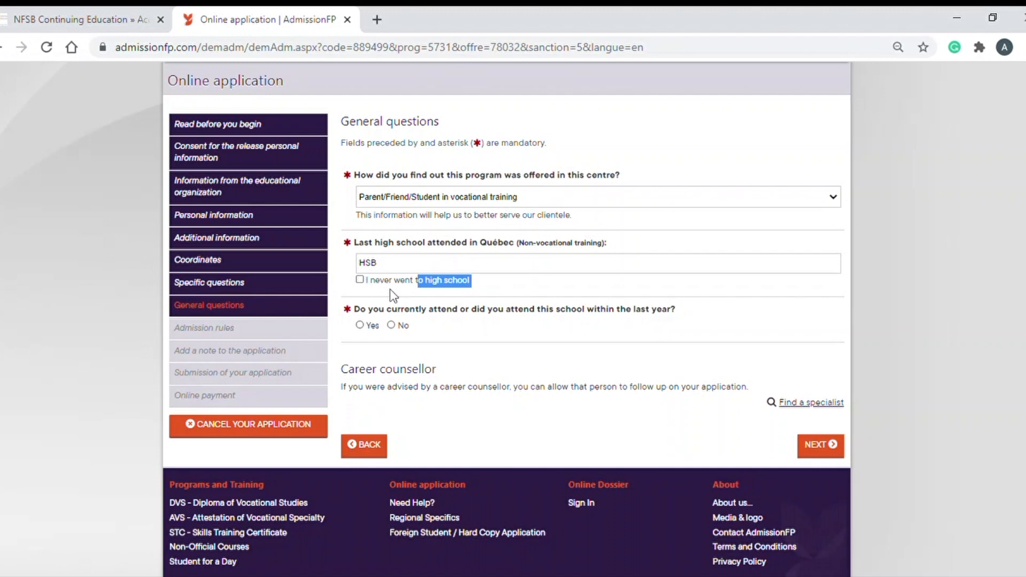
{"action": "left_click", "coordinate": [443, 312]}
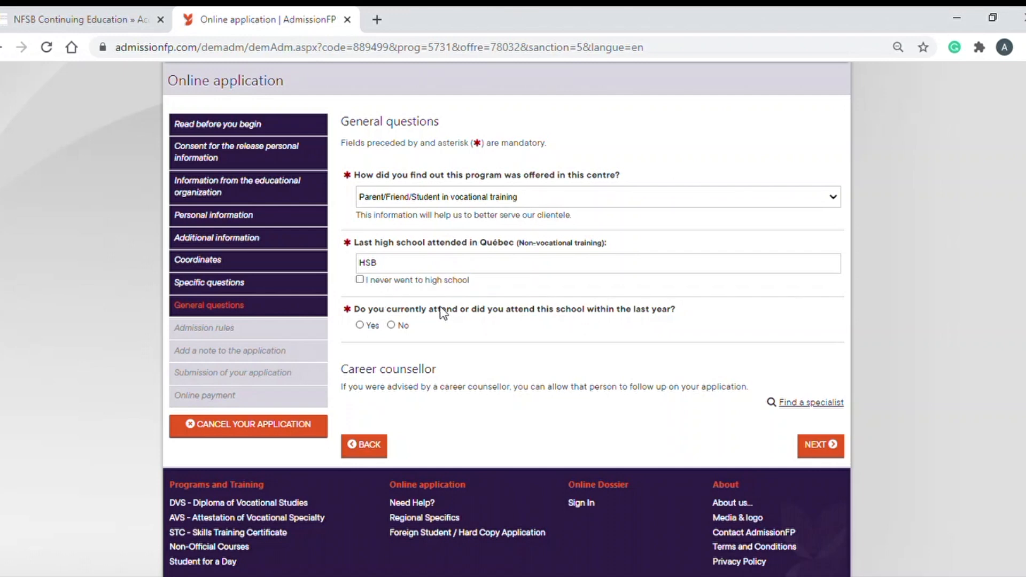
{"action": "scroll", "coordinate": [495, 339], "scroll_direction": "down", "scroll_amount": 1}
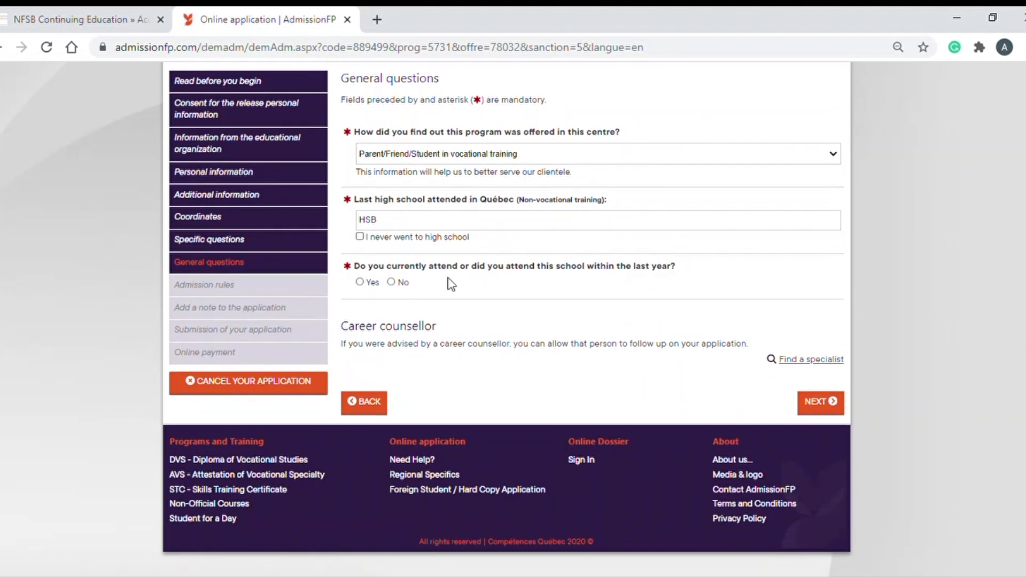
{"action": "scroll", "coordinate": [449, 284], "scroll_direction": "up", "scroll_amount": 2}
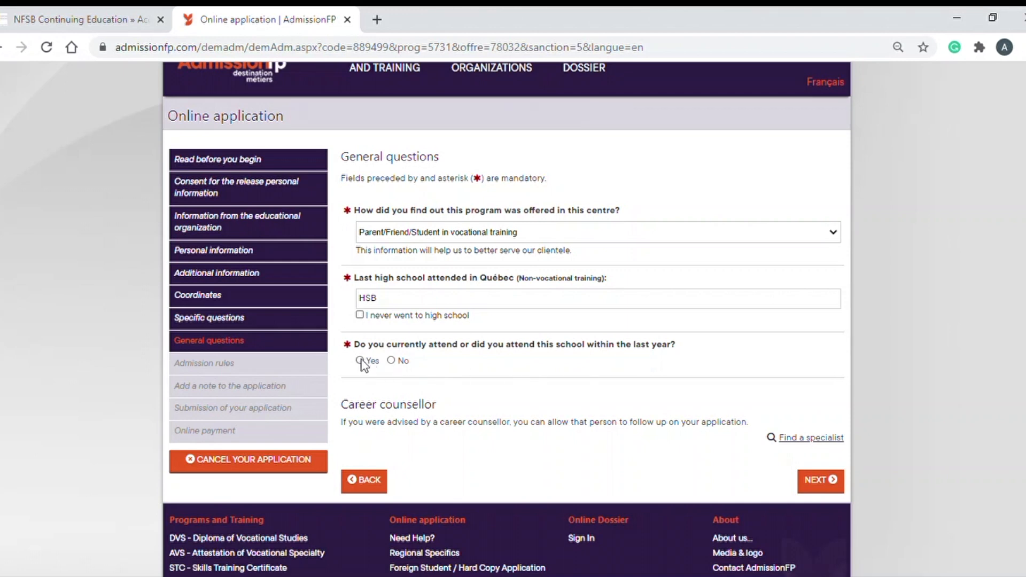
{"action": "left_click", "coordinate": [391, 361]}
{"action": "scroll", "coordinate": [637, 394], "scroll_direction": "down", "scroll_amount": 2}
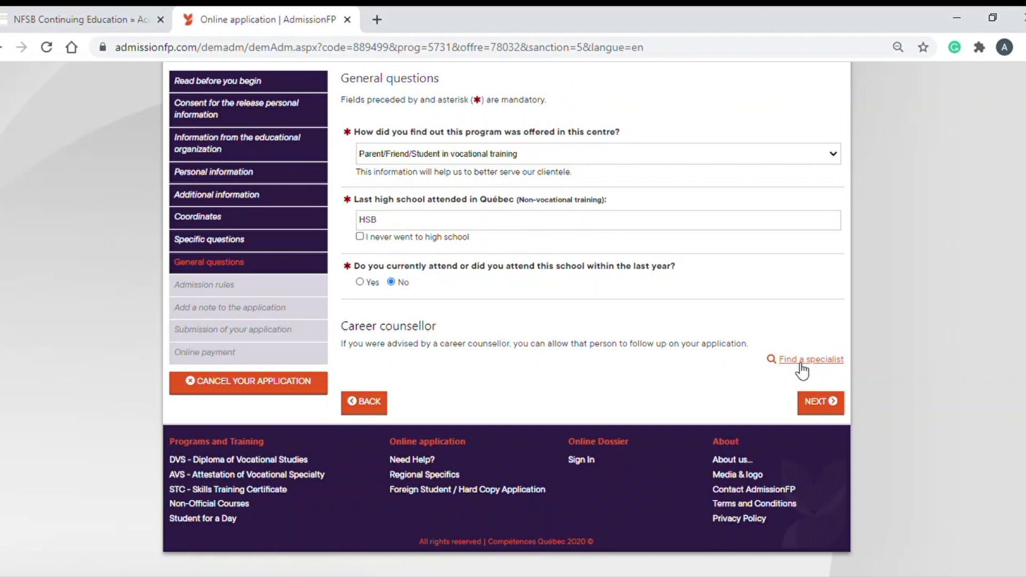
Skip the optional note and review the verification summary down to the SUBMIT button
{"action": "left_click", "coordinate": [827, 402]}
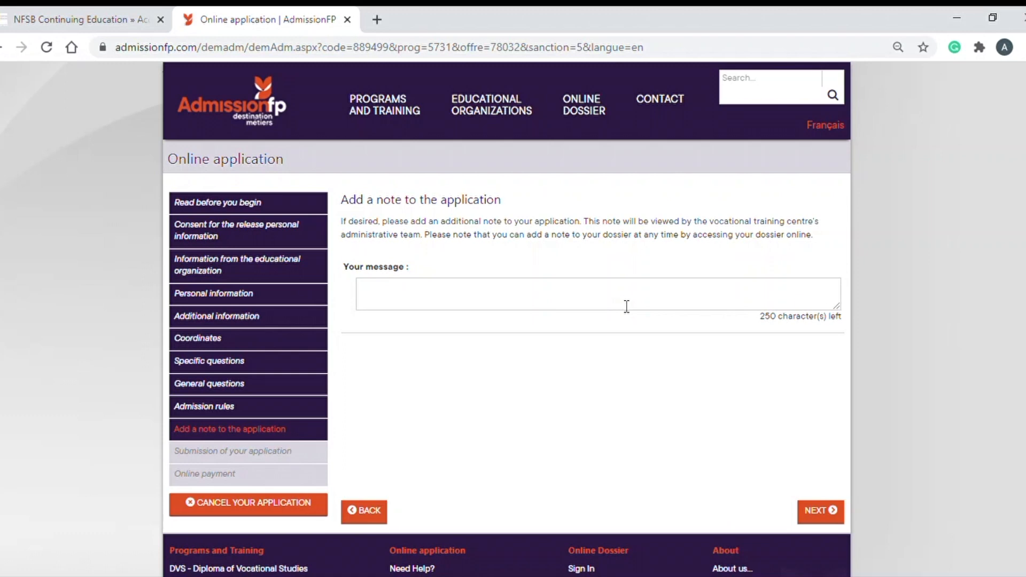
{"action": "left_click", "coordinate": [820, 511]}
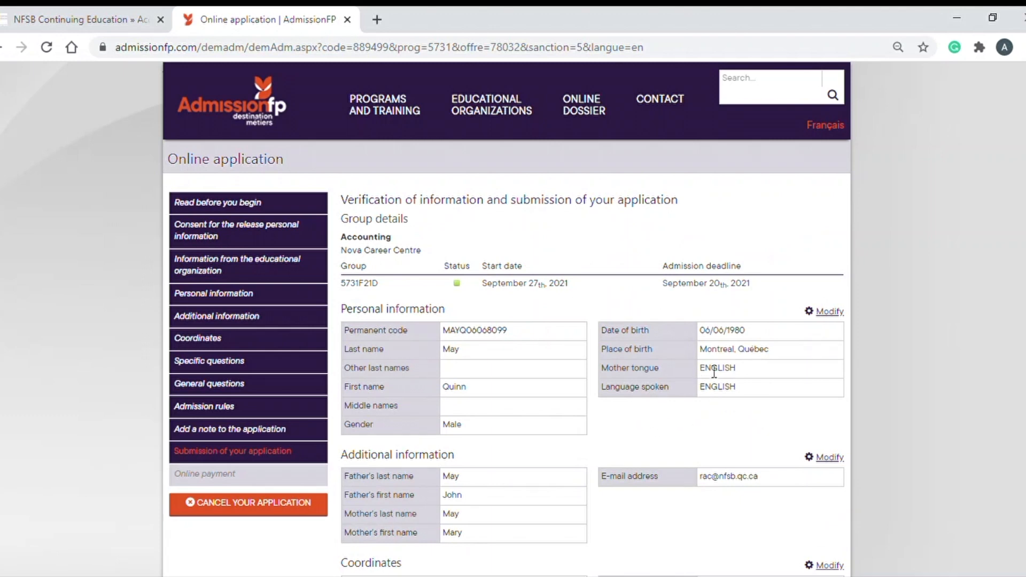
{"action": "scroll", "coordinate": [802, 354], "scroll_direction": "down", "scroll_amount": 2}
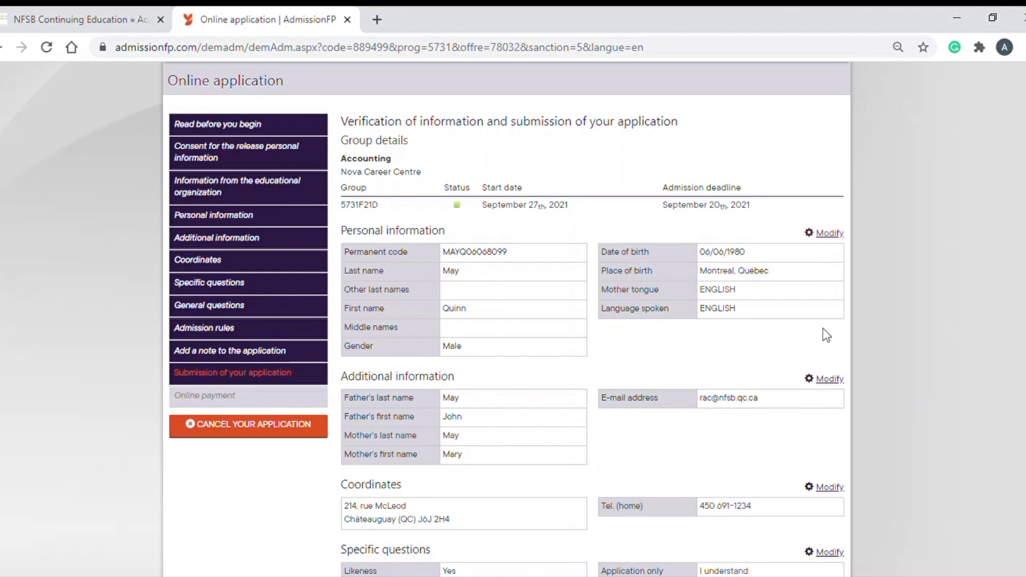
{"action": "scroll", "coordinate": [826, 389], "scroll_direction": "down", "scroll_amount": 2}
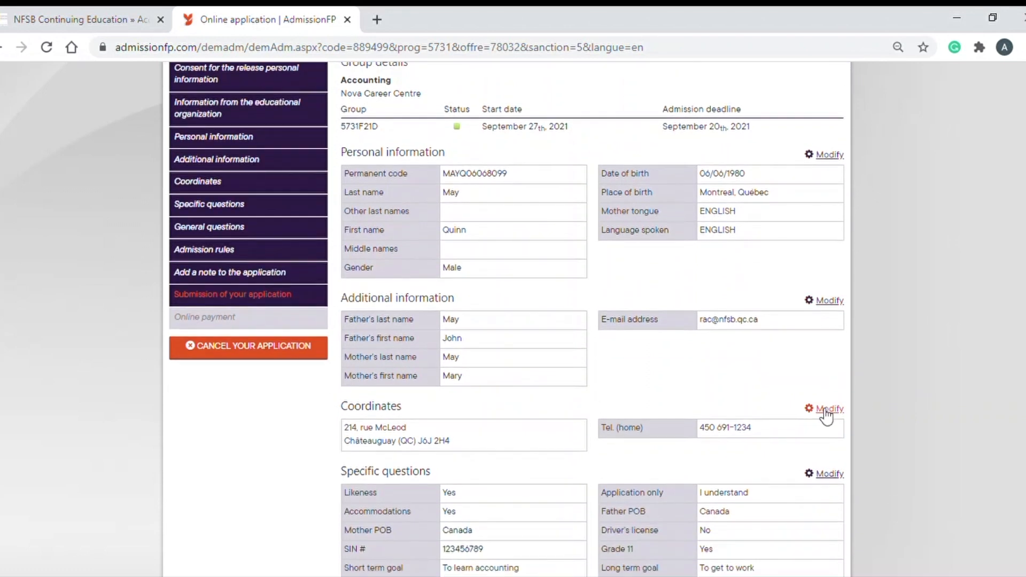
{"action": "scroll", "coordinate": [826, 416], "scroll_direction": "down", "scroll_amount": 2}
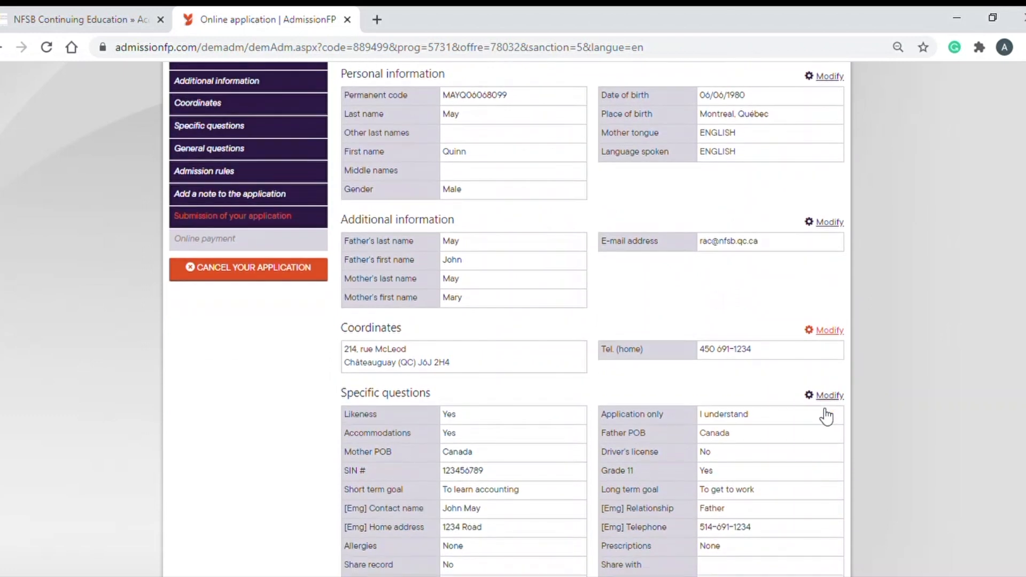
{"action": "scroll", "coordinate": [834, 400], "scroll_direction": "down", "scroll_amount": 10}
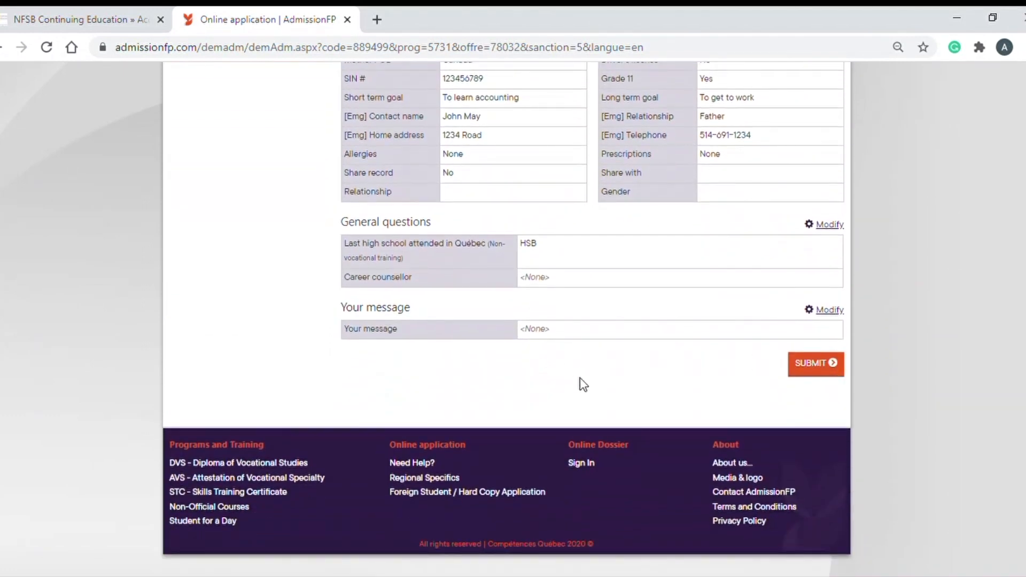
Submit the application and continue past the $0.00 online payment step
{"action": "left_click", "coordinate": [820, 365]}
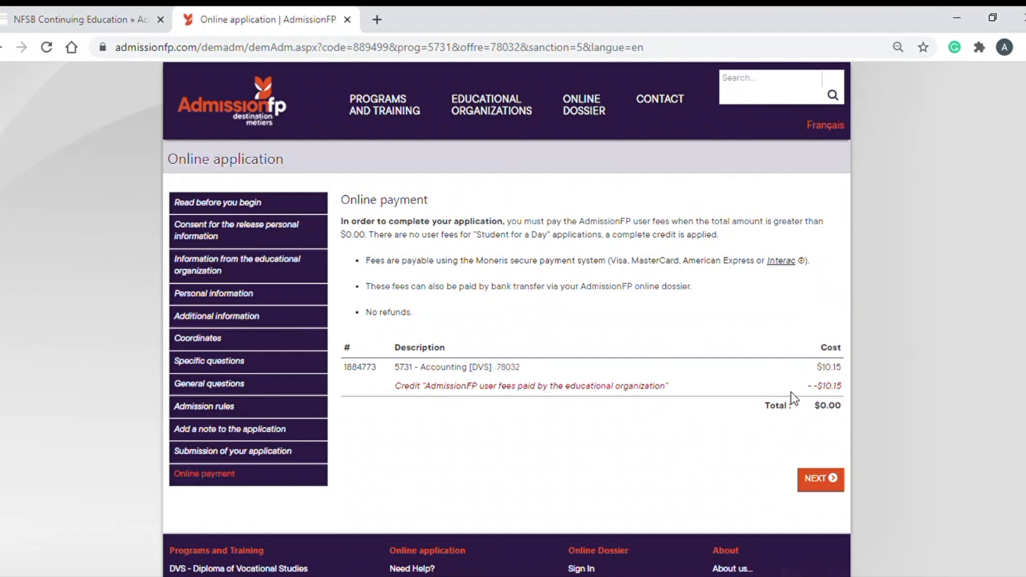
{"action": "left_click", "coordinate": [826, 481]}
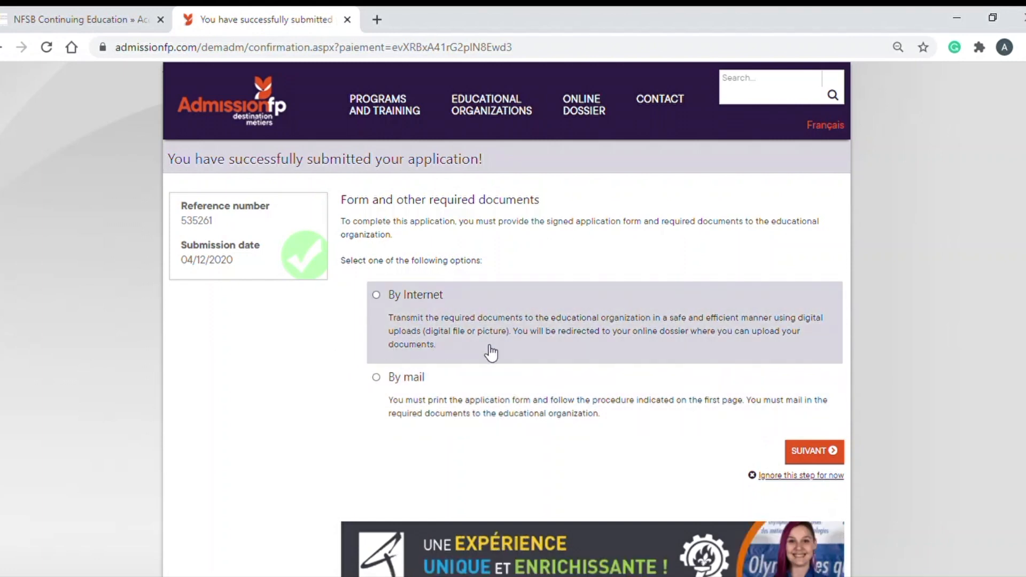
Choose By Internet for sending required documents and continue to the online dossier login
{"action": "left_click", "coordinate": [377, 296]}
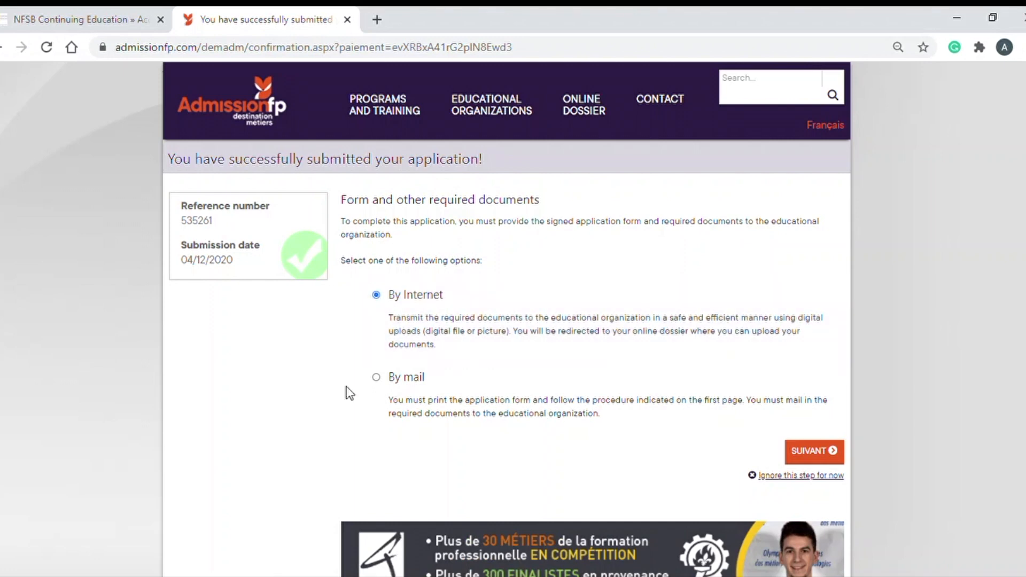
{"action": "left_click", "coordinate": [815, 452]}
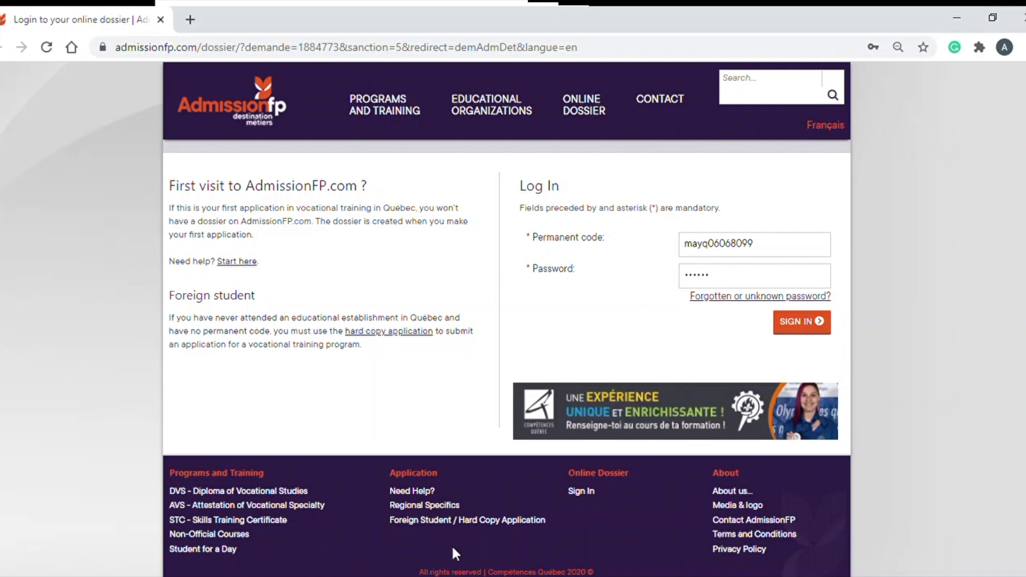
Sign in to the online dossier and start the proof-of-residence upload, dismissing the tips modal
{"action": "left_click", "coordinate": [806, 329]}
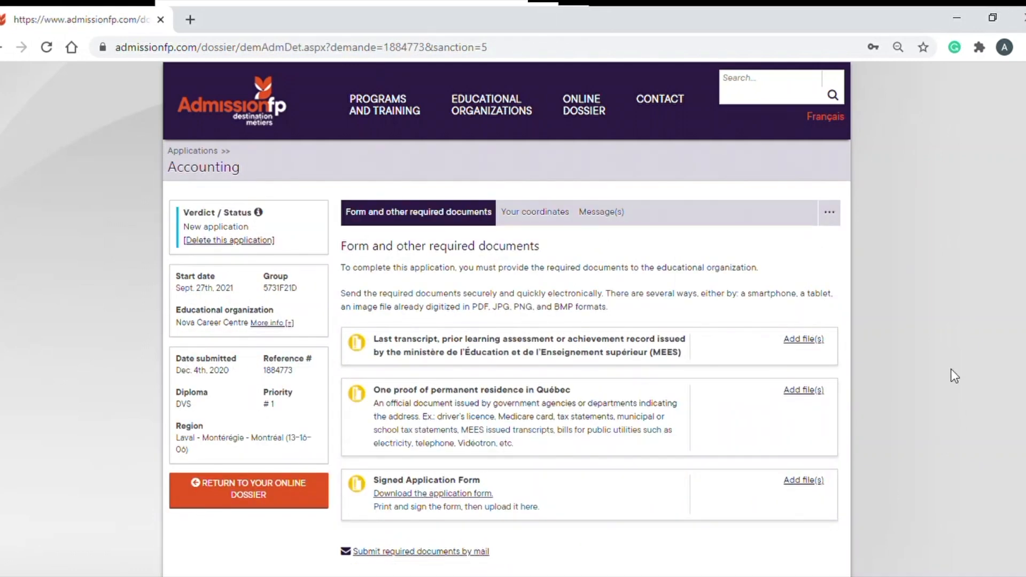
{"action": "scroll", "coordinate": [937, 366], "scroll_direction": "down", "scroll_amount": 1}
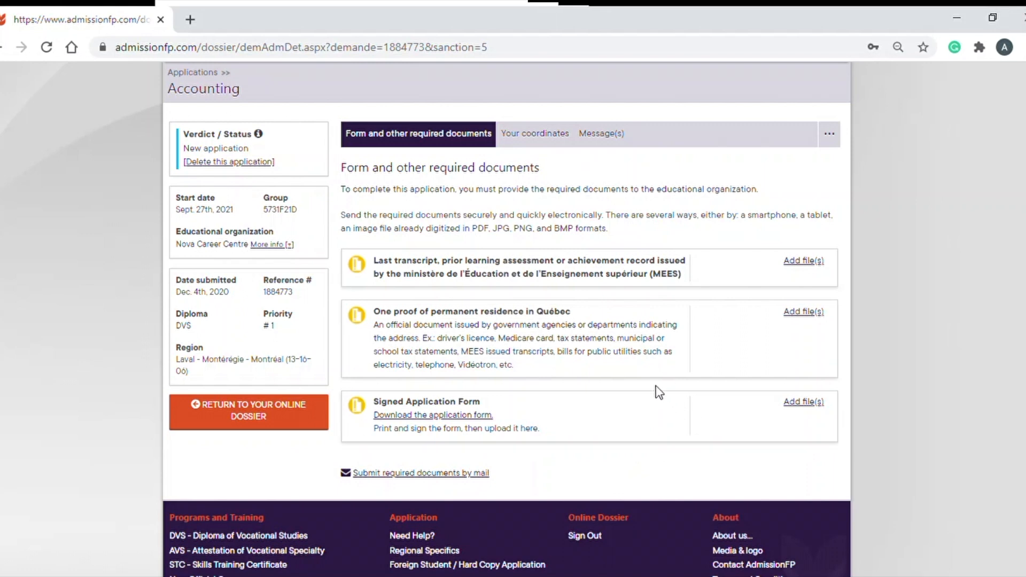
{"action": "left_click", "coordinate": [807, 315]}
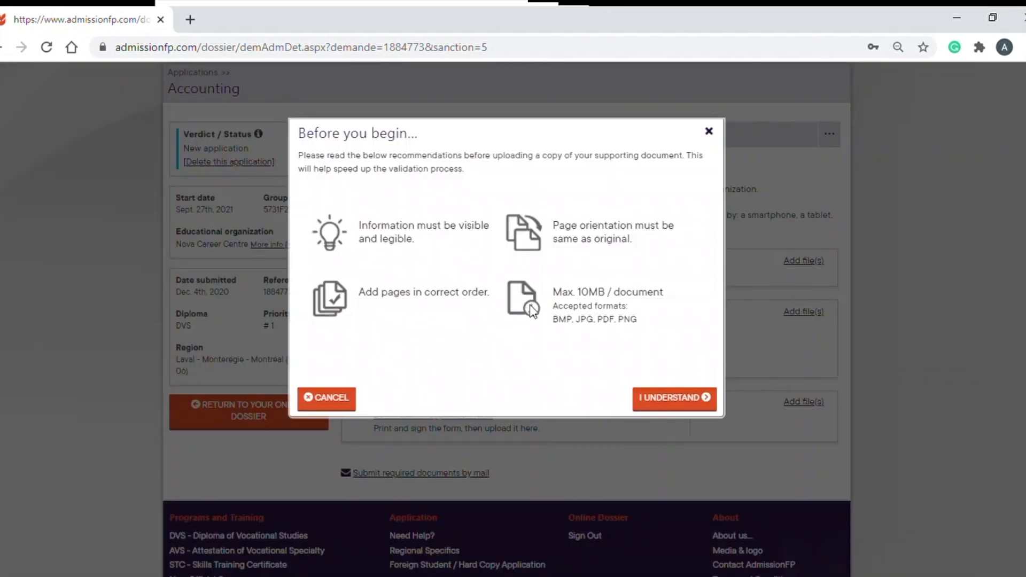
{"action": "left_click", "coordinate": [709, 131]}
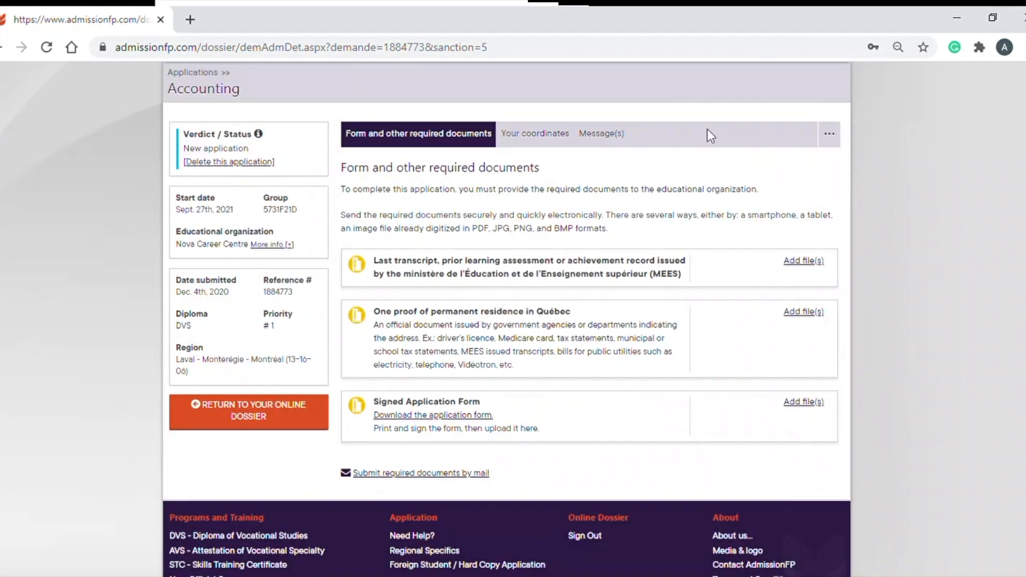